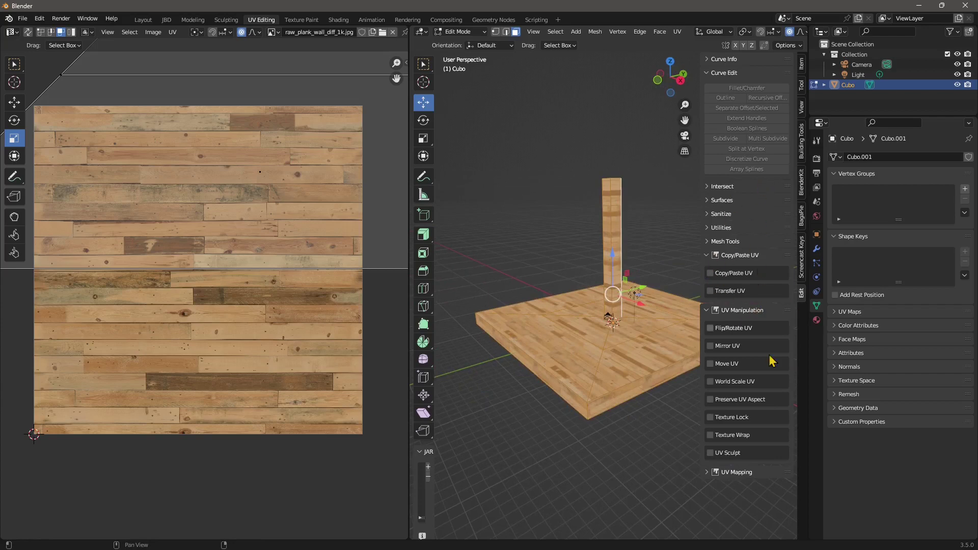
# - Examine the plank-textured platform and post together with the UV layout of a selected trapezoidal platform face
pyautogui.moveTo(540, 342); pyautogui.dragTo(626, 345, button='middle')
pyautogui.click(561, 356)
pyautogui.scroll(-3, 565, 326)
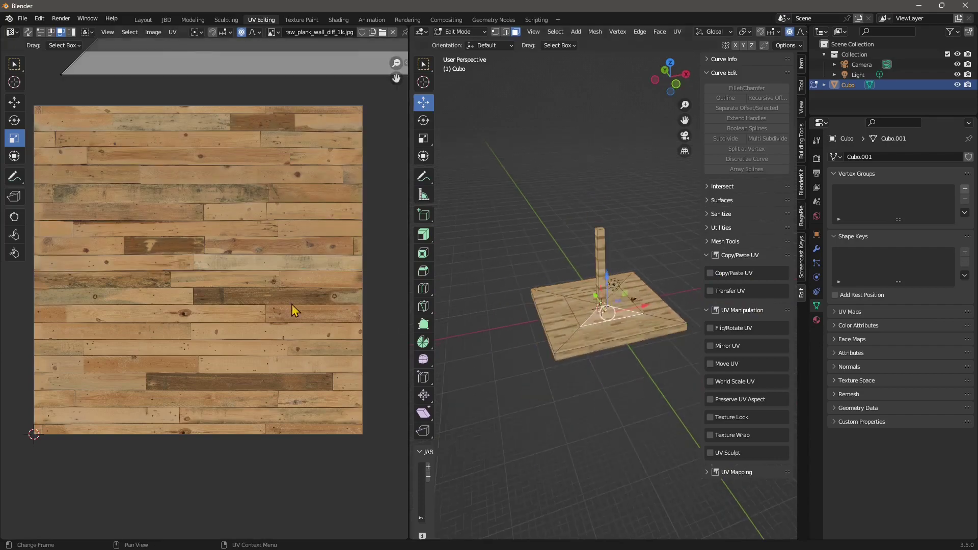
pyautogui.scroll(-5, 291, 340)
pyautogui.scroll(6, 581, 355)
pyautogui.moveTo(581, 355); pyautogui.dragTo(605, 347, button='middle')
pyautogui.scroll(-3, 621, 380)
pyautogui.moveTo(621, 379); pyautogui.dragTo(591, 367, button='middle')
pyautogui.scroll(2, 321, 357)
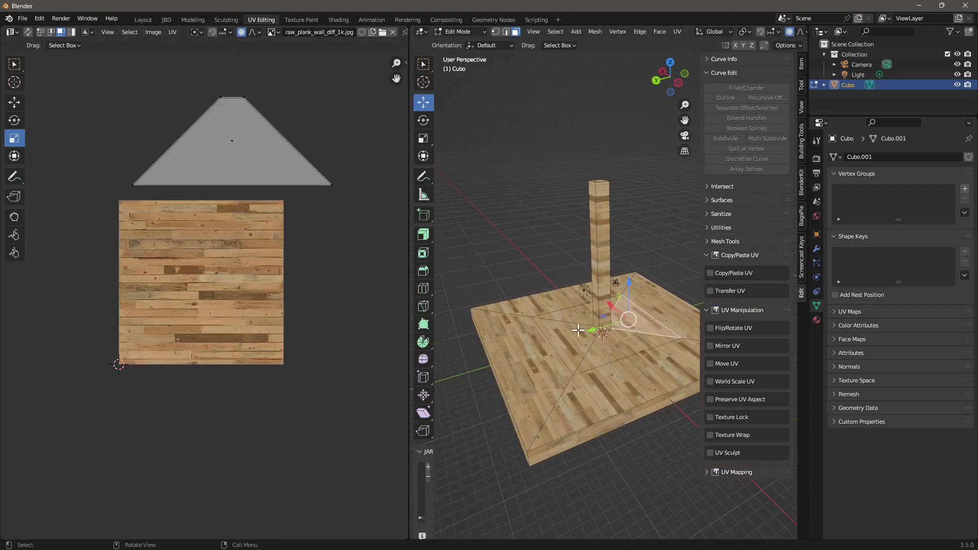
# - Start a new General file and select the default cube
pyautogui.click(22, 19)
pyautogui.moveTo(34, 34)
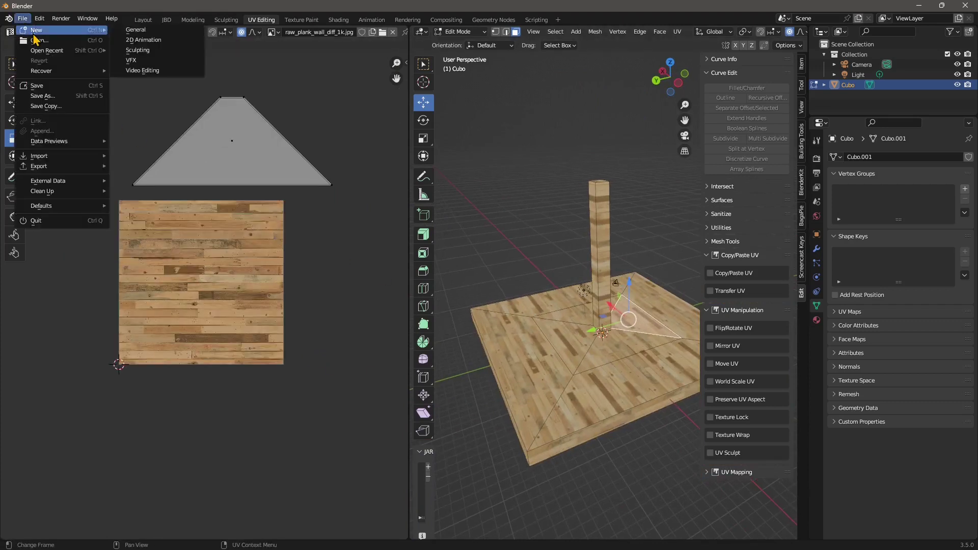
pyautogui.click(139, 33)
pyautogui.click(507, 301)
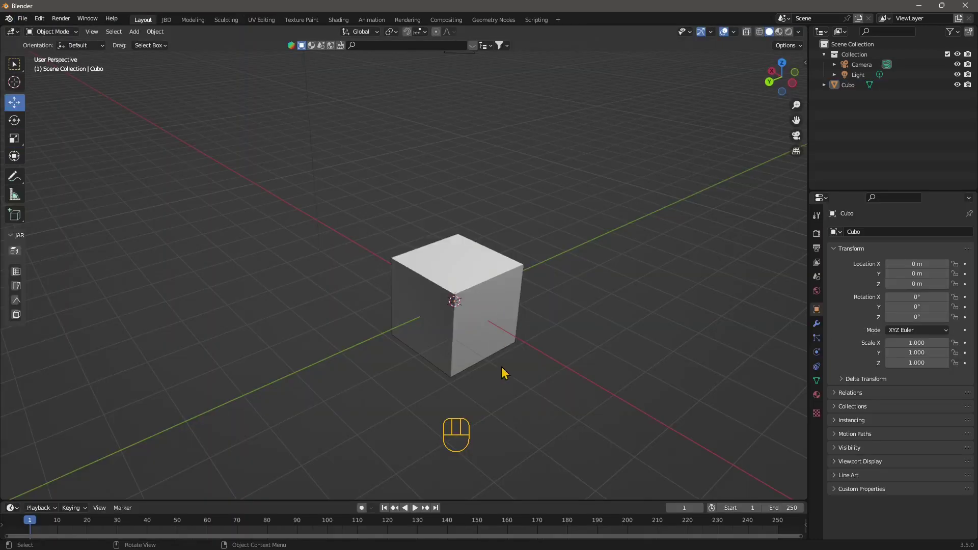
pyautogui.moveTo(504, 373); pyautogui.dragTo(699, 261, button='middle')
pyautogui.click(458, 326)
pyautogui.keyDown('shift'); pyautogui.moveTo(484, 367); pyautogui.dragTo(484, 310, button='middle'); pyautogui.keyUp('shift')
pyautogui.scroll(2, 555, 345)
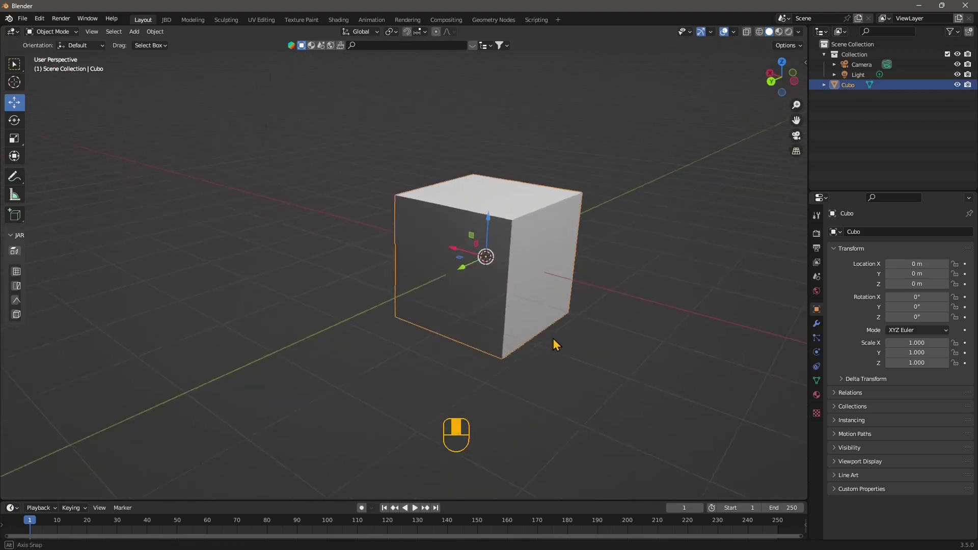
pyautogui.moveTo(553, 339); pyautogui.dragTo(410, 306, button='middle')
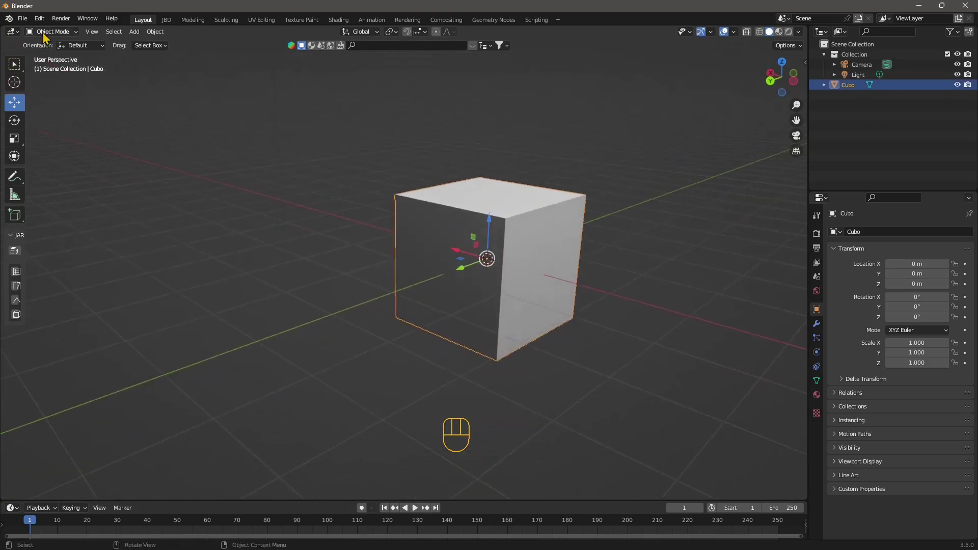
# - Open the add-on preferences and search for "magic"
pyautogui.click(39, 19)
pyautogui.click(59, 168)
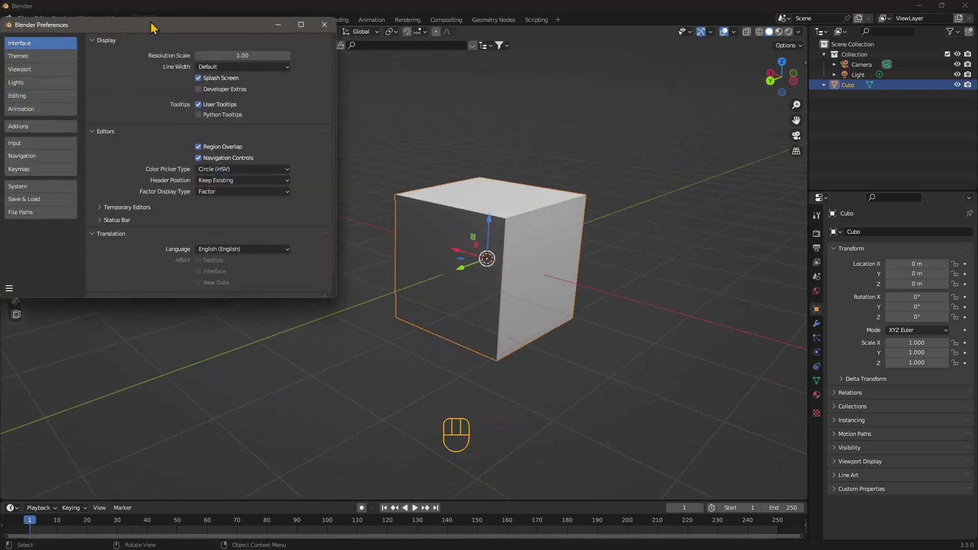
pyautogui.moveTo(155, 32); pyautogui.dragTo(291, 98)
pyautogui.click(164, 203)
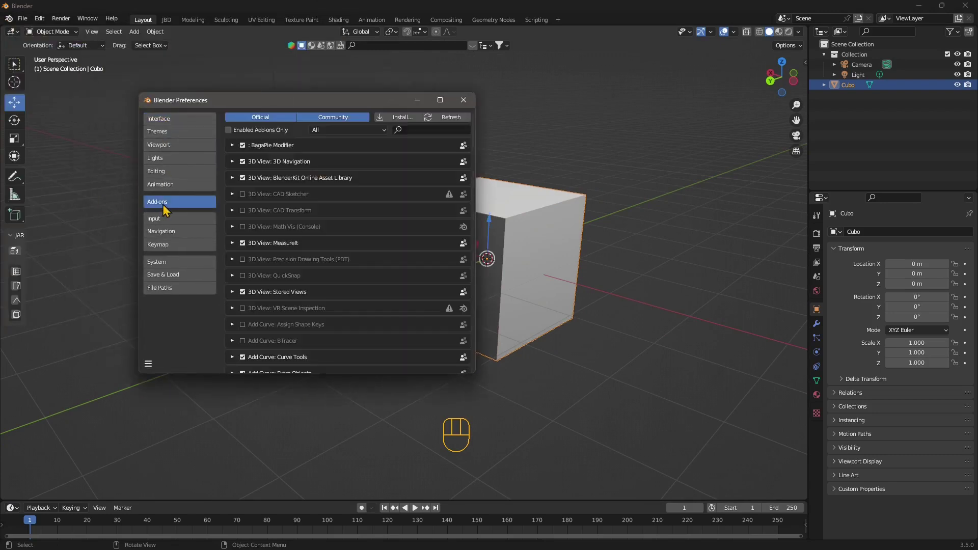
pyautogui.click(422, 131)
pyautogui.write('magic')
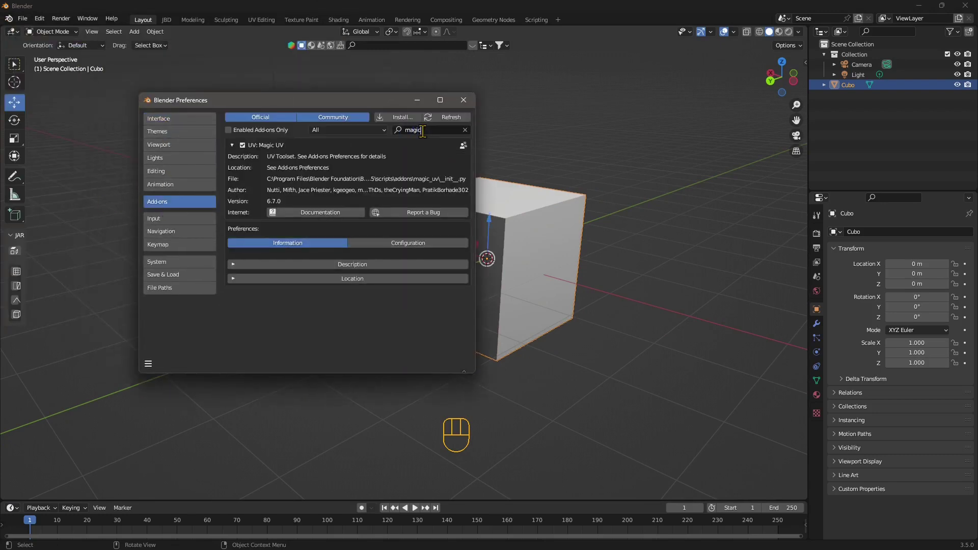
# - Make sure the UV: Magic UV add-on is enabled, view its details and close the preferences
pyautogui.click(241, 148)
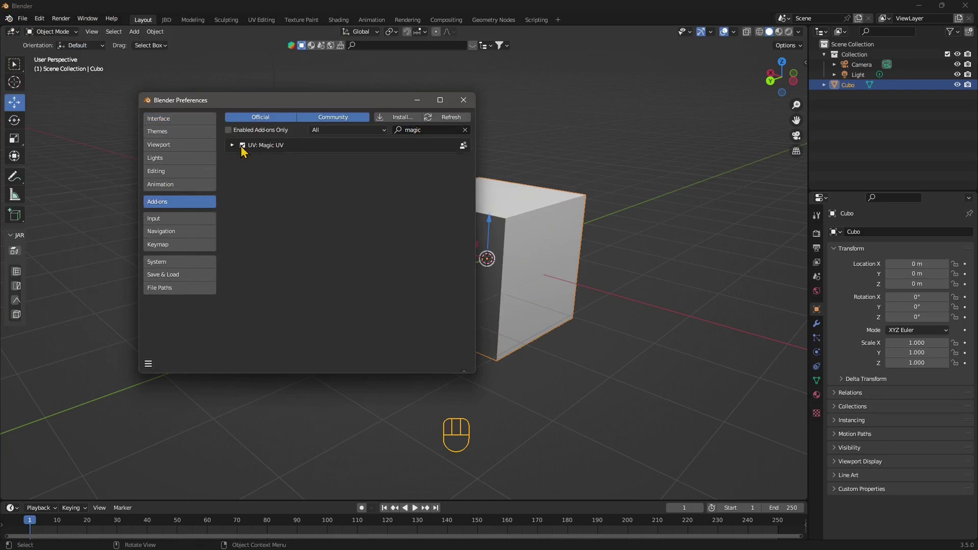
pyautogui.click(242, 146)
pyautogui.click(232, 146)
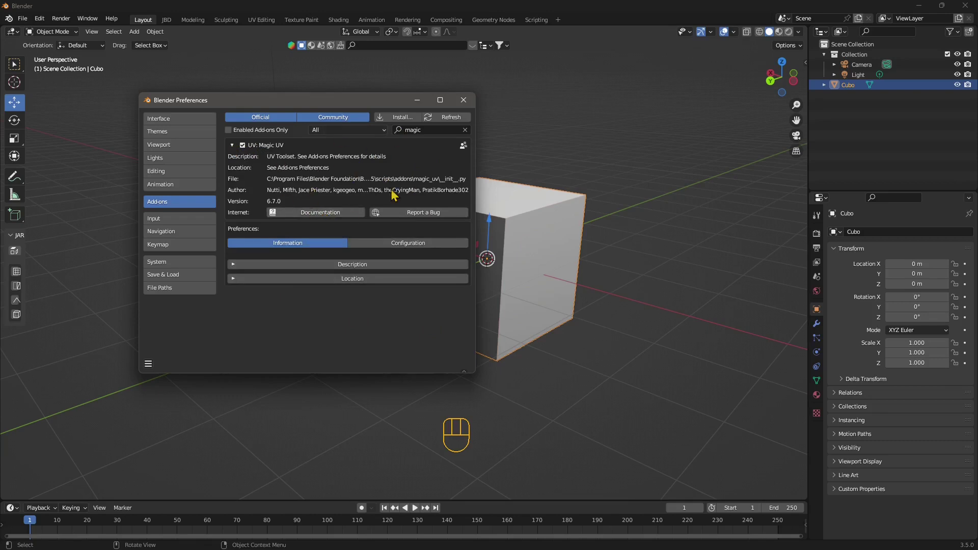
pyautogui.click(470, 107)
# - Show the viewport sidebar's Edit tools, collapse Bool Tool and expand the Copy/Paste UV options
pyautogui.moveTo(510, 316); pyautogui.dragTo(530, 339, button='middle')
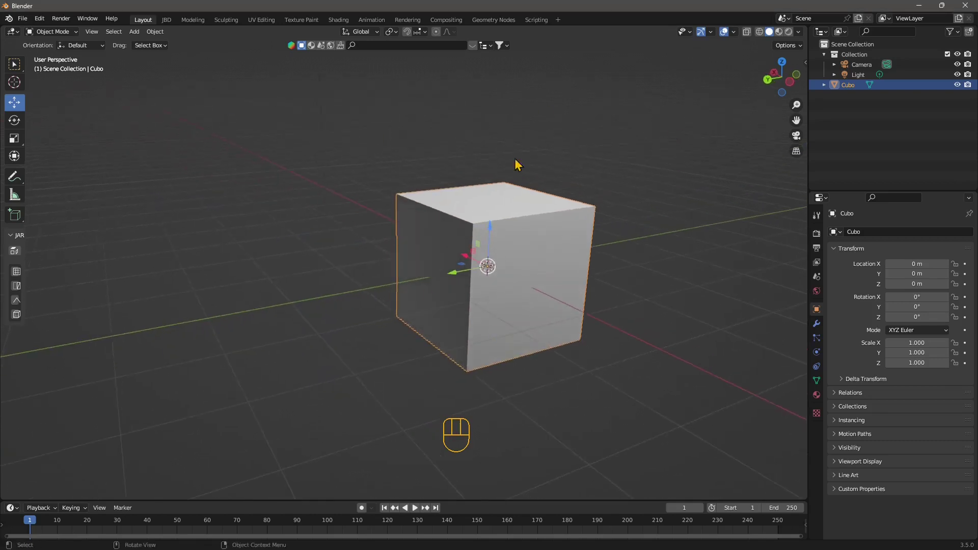
pyautogui.moveTo(522, 238); pyautogui.dragTo(643, 248, button='middle')
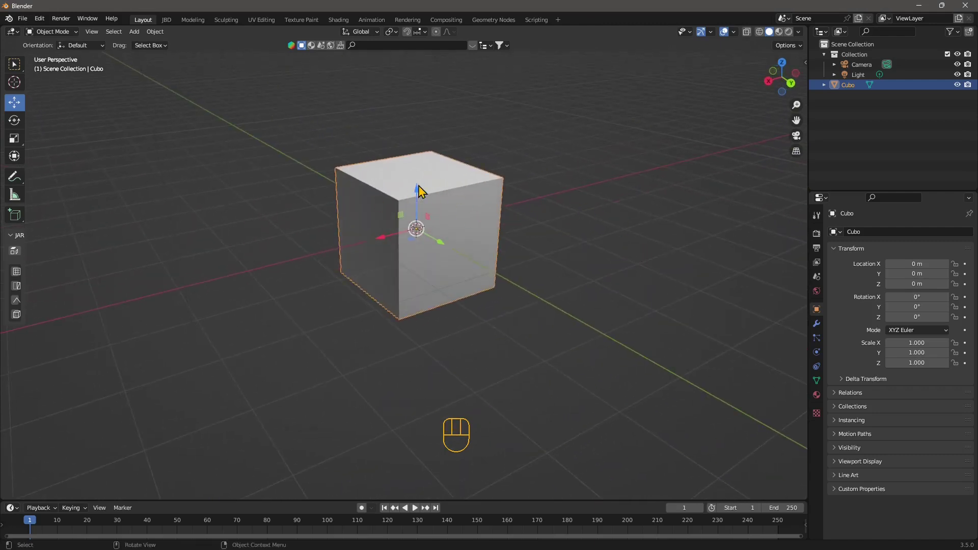
pyautogui.press('n')
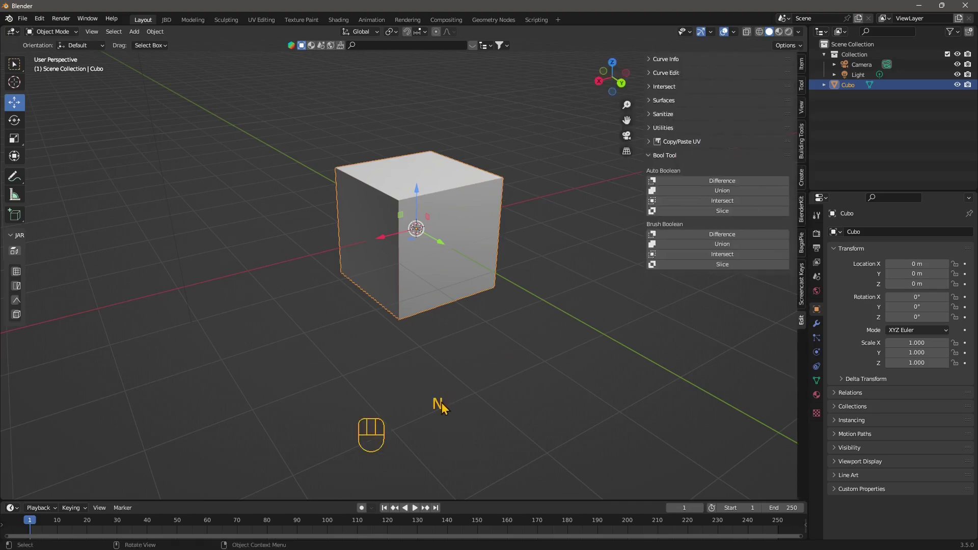
pyautogui.press('n')
pyautogui.click(803, 60)
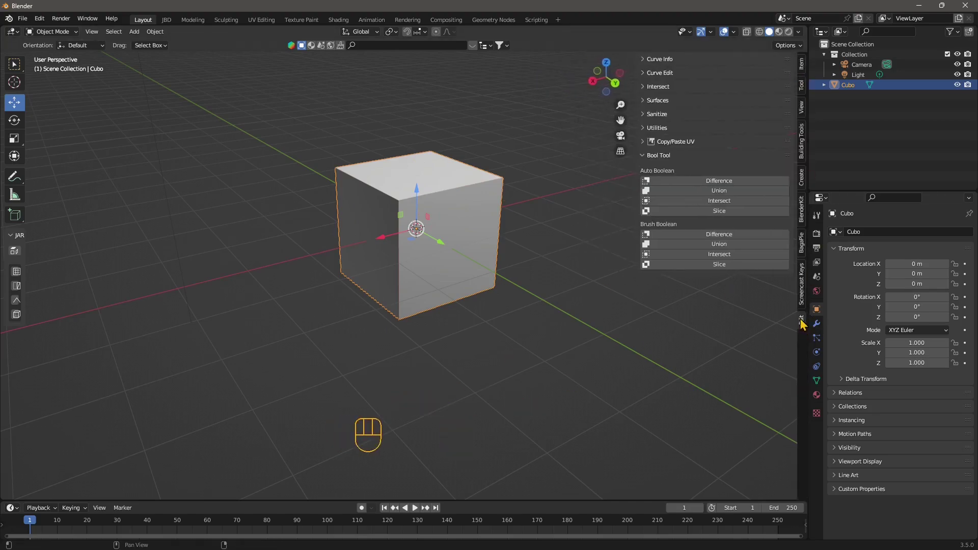
pyautogui.click(642, 157)
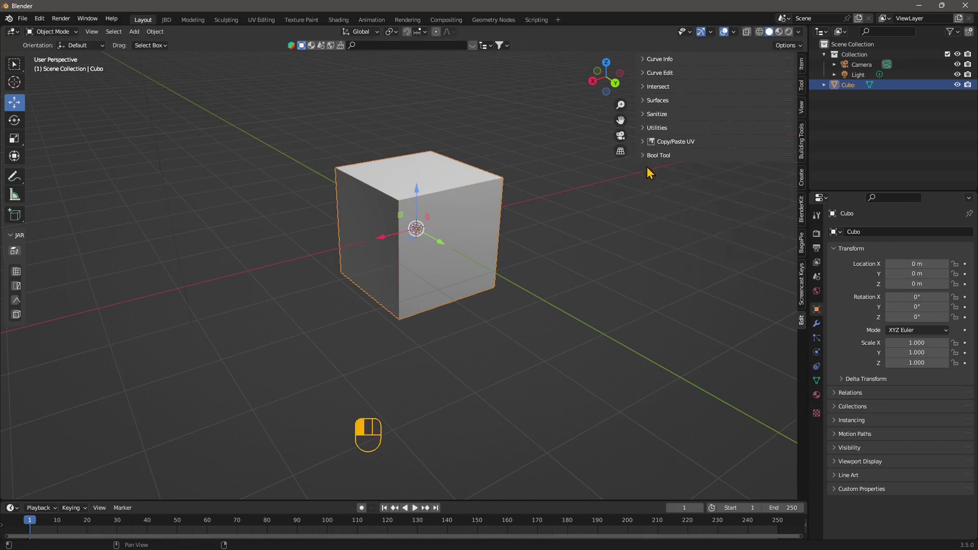
pyautogui.click(677, 143)
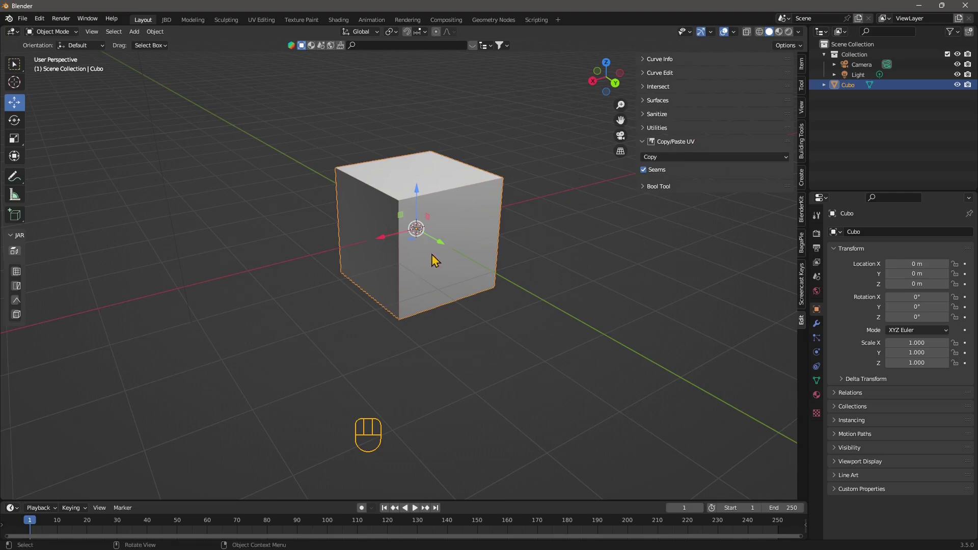
# - Switch the cube from Object Mode to Edit Mode
pyautogui.scroll(-2, 454, 321)
pyautogui.moveTo(559, 299); pyautogui.dragTo(361, 253, button='middle')
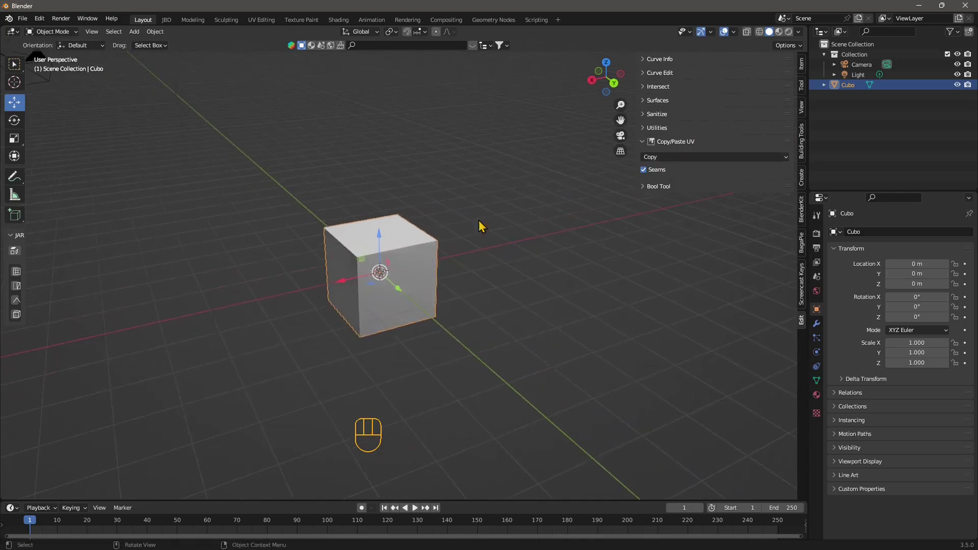
pyautogui.scroll(1, 458, 301)
pyautogui.keyDown('shift'); pyautogui.moveTo(513, 293); pyautogui.dragTo(555, 289, button='middle'); pyautogui.keyUp('shift')
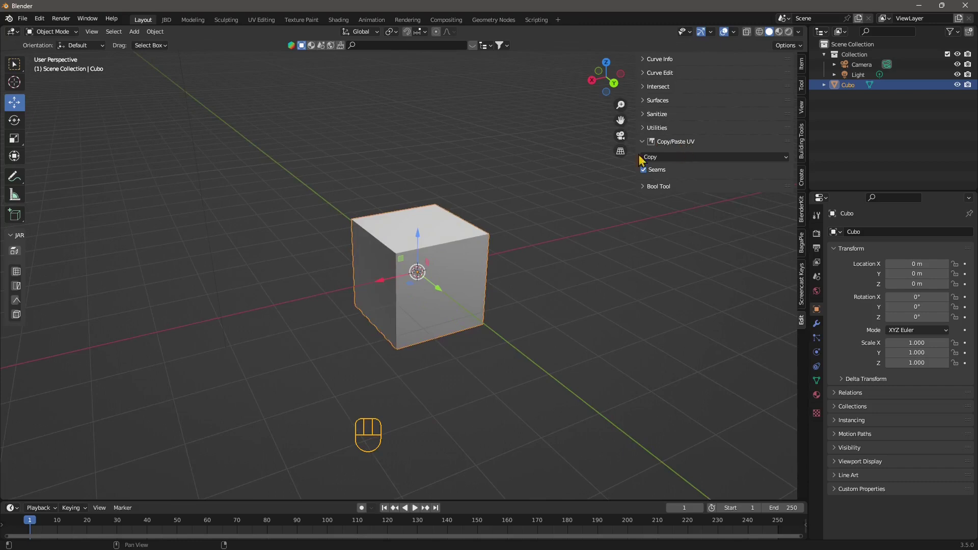
pyautogui.click(51, 32)
pyautogui.click(55, 53)
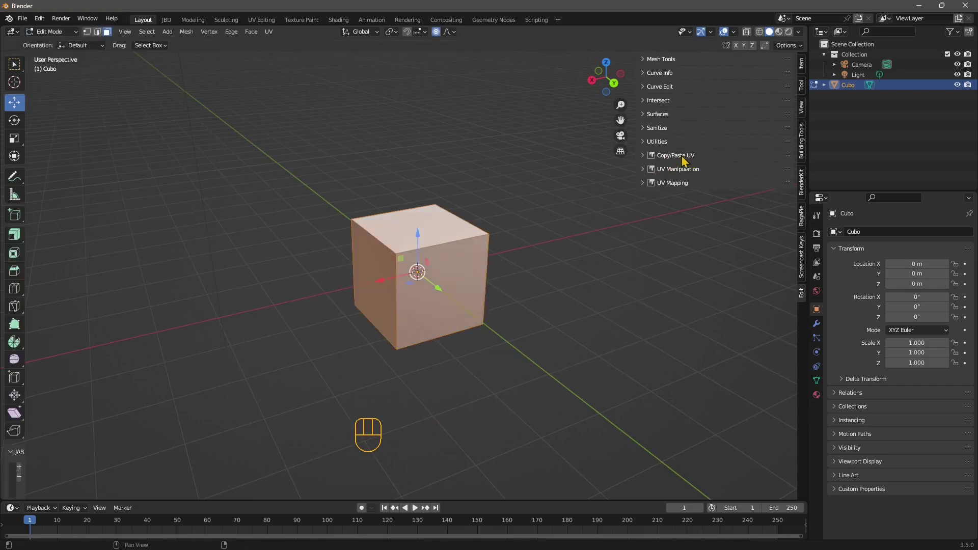
# - Select the cube's visible faces one at a time, ending with the face on the positive X side
pyautogui.click(469, 270)
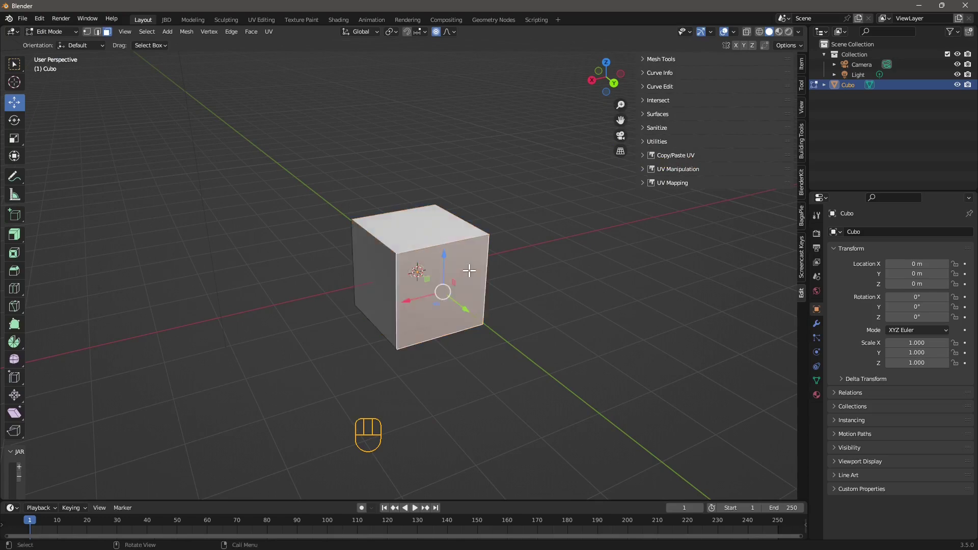
pyautogui.click(420, 237)
pyautogui.click(387, 282)
pyautogui.click(448, 312)
pyautogui.click(372, 263)
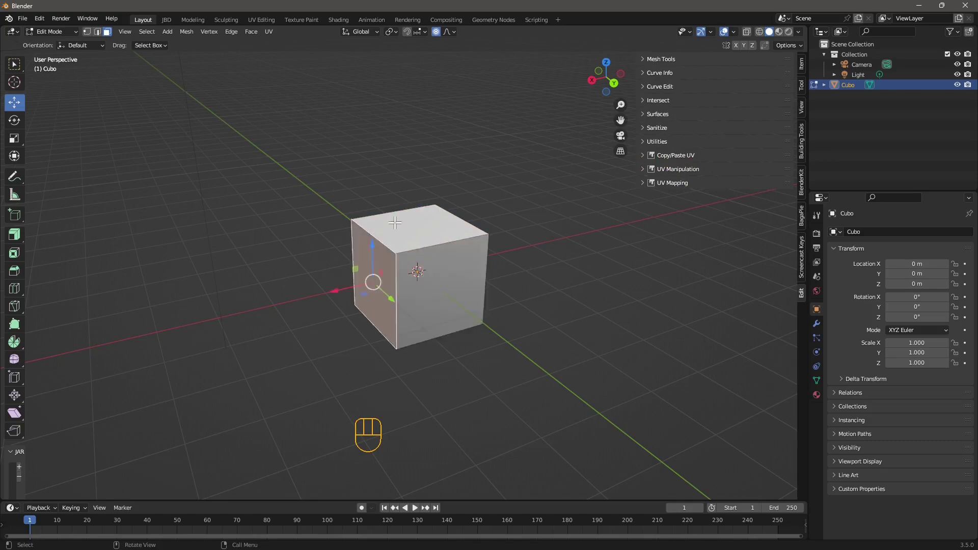
# - Look through Magic UV's UV Manipulation options, collapse them and expand UV Mapping
pyautogui.click(668, 171)
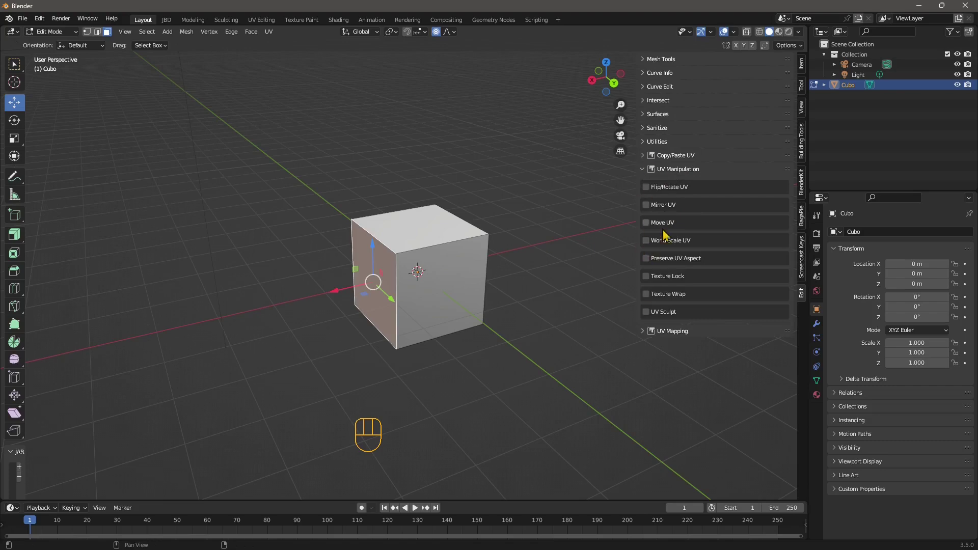
pyautogui.click(672, 171)
pyautogui.click(667, 184)
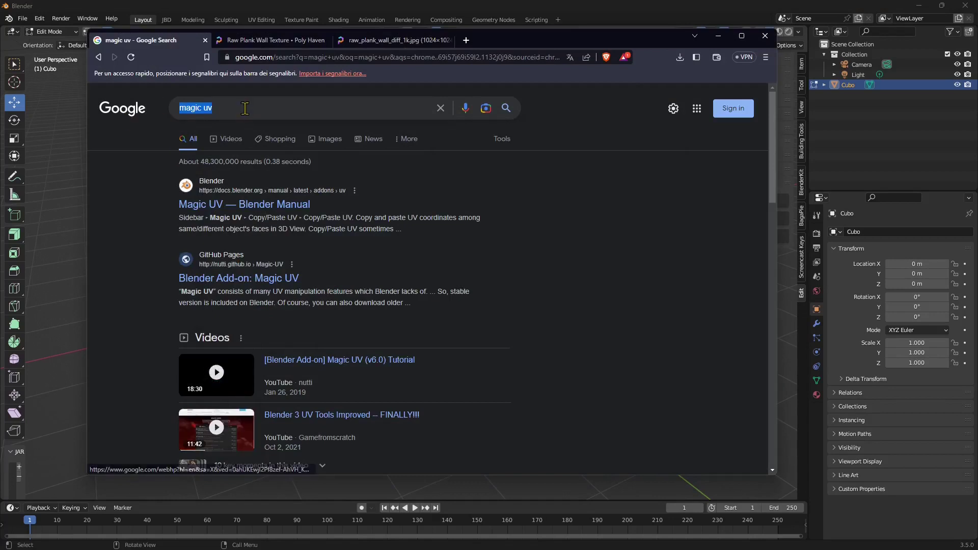
# - Switch to the browser, view the "magic uv" search results and browse Poly Haven's texture library
pyautogui.click(235, 111)
pyautogui.click(130, 219)
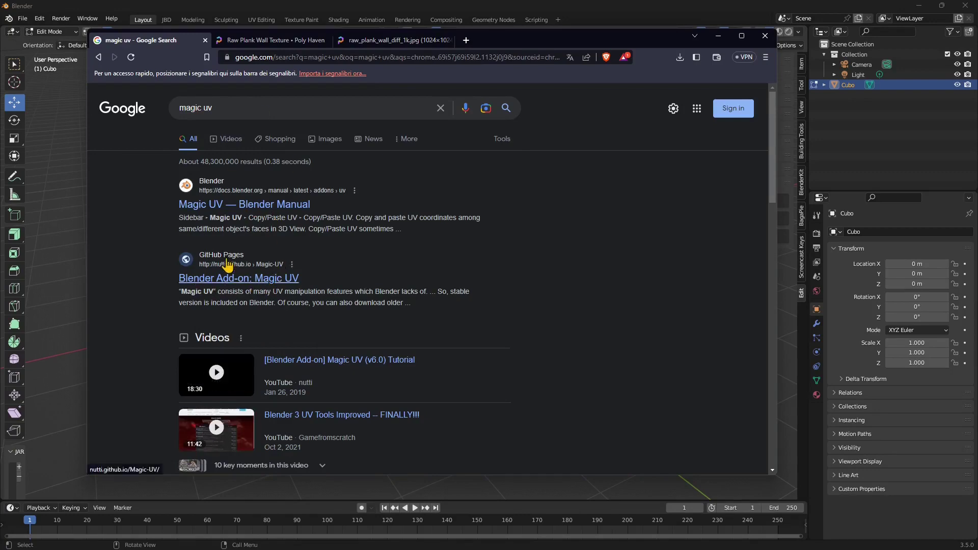
pyautogui.click(255, 40)
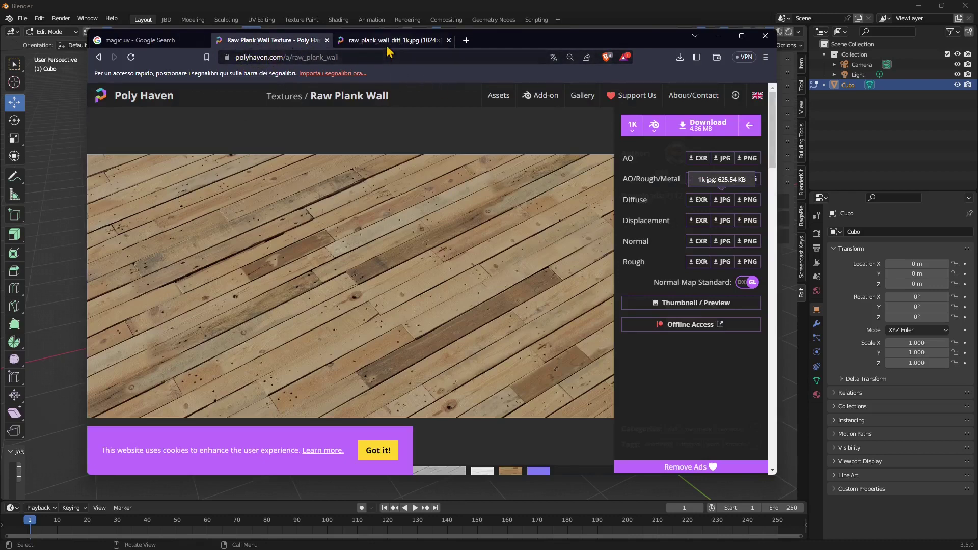
pyautogui.click(98, 56)
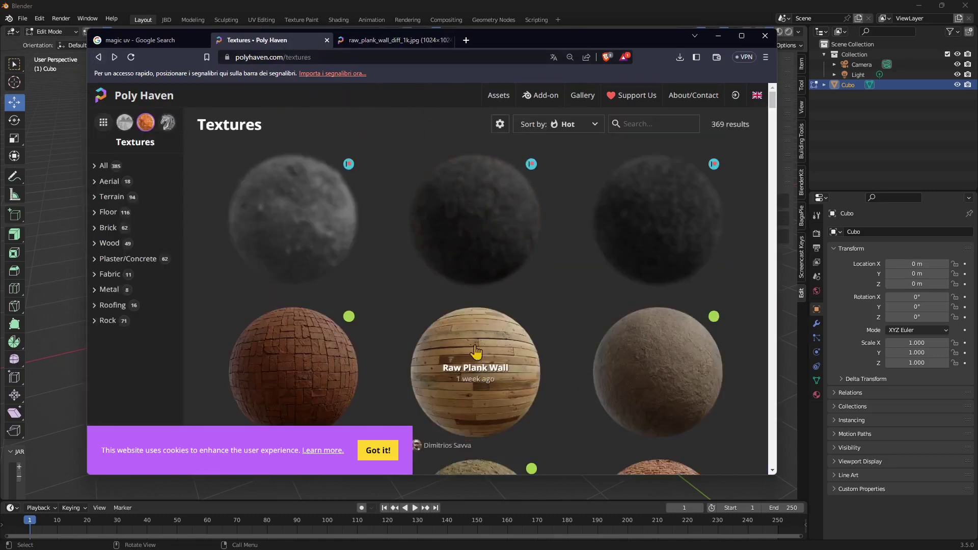
pyautogui.scroll(-7, 322, 360)
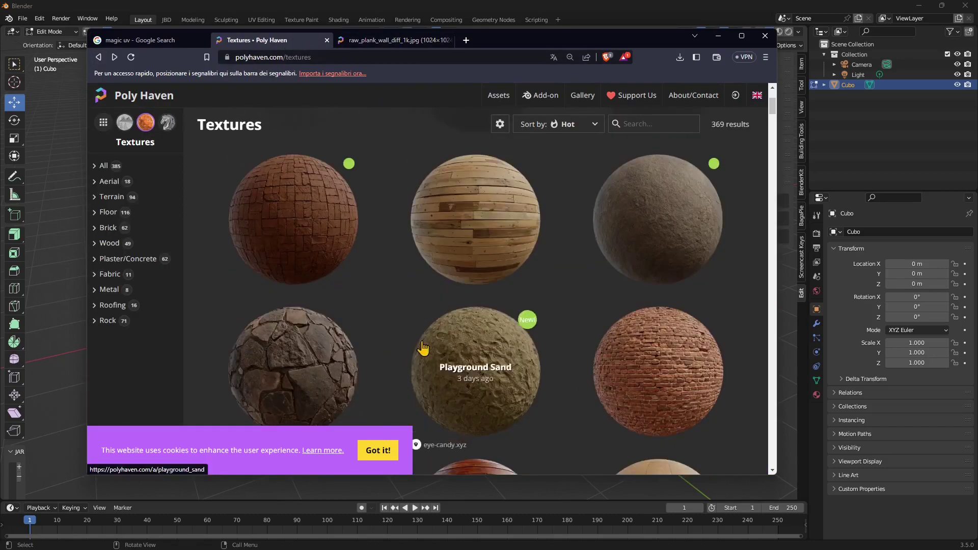
pyautogui.scroll(-5, 411, 279)
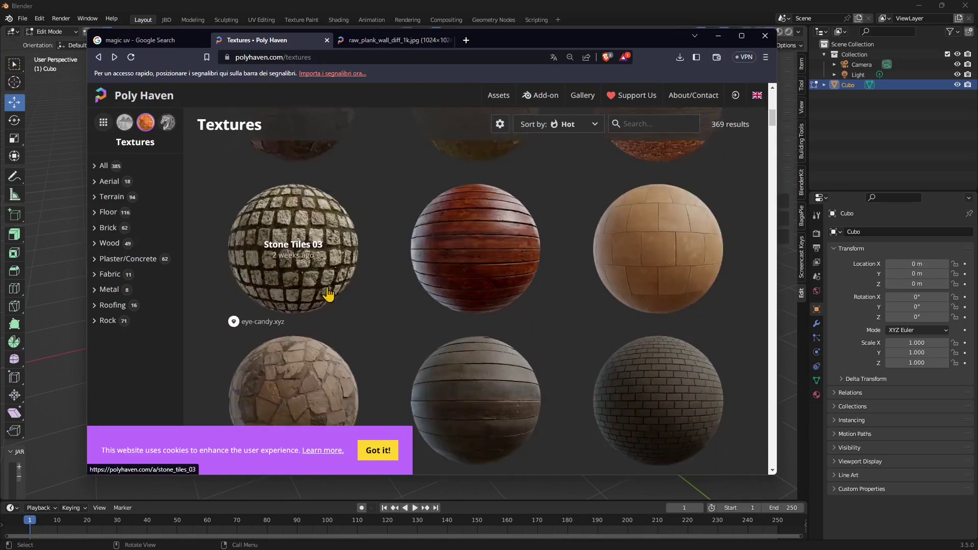
pyautogui.scroll(2, 437, 233)
pyautogui.scroll(10, 487, 344)
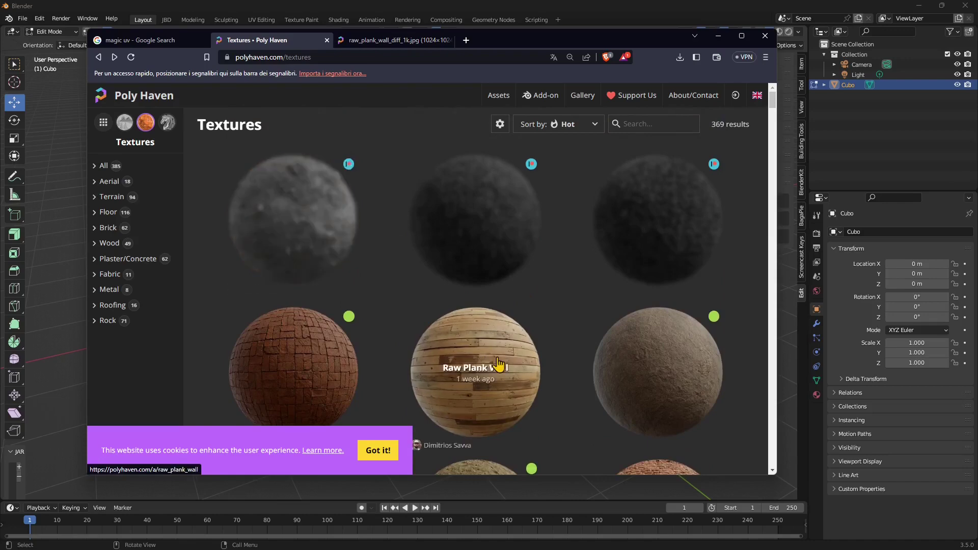
# - Open Poly Haven's Raw Plank Wall texture and bring up its 1K diffuse JPG with the image's save options
pyautogui.click(375, 40)
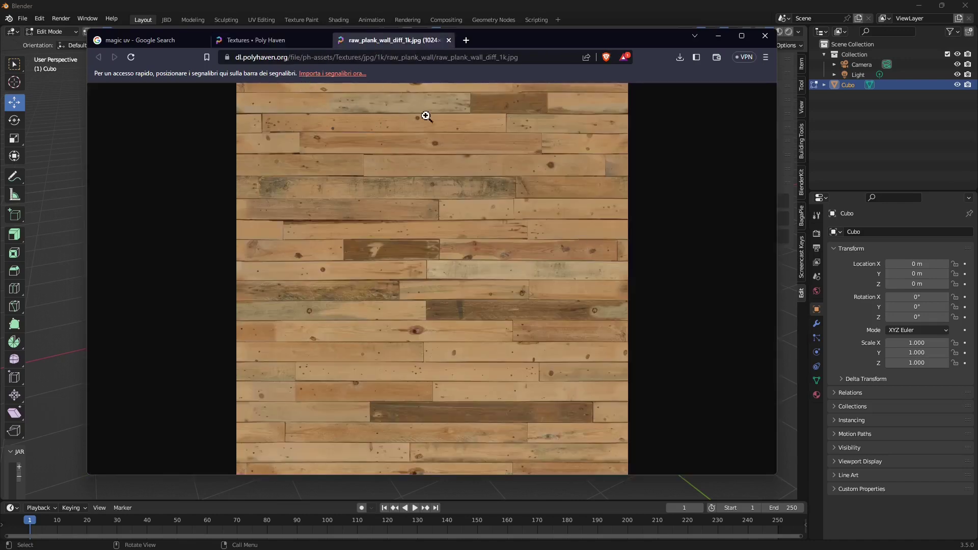
pyautogui.click(250, 40)
pyautogui.click(461, 343)
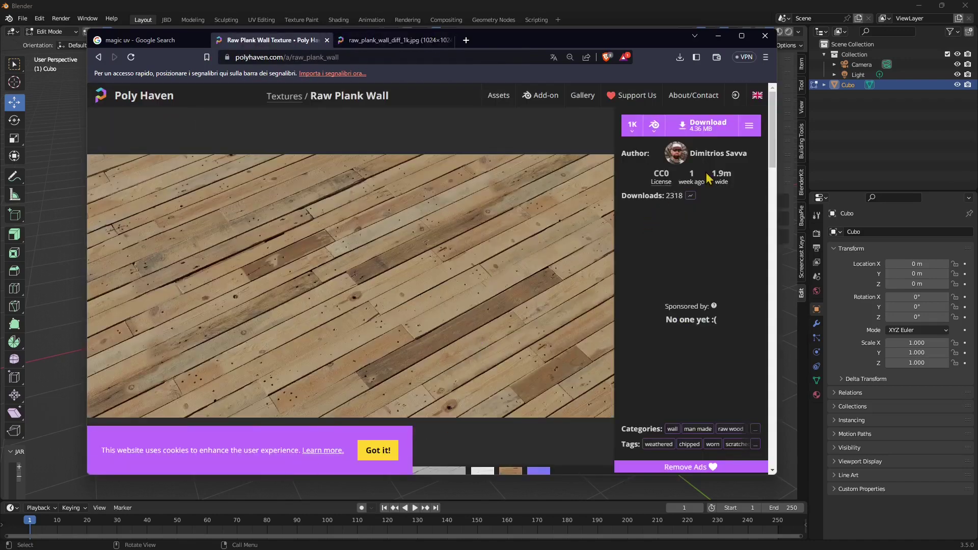
pyautogui.click(748, 129)
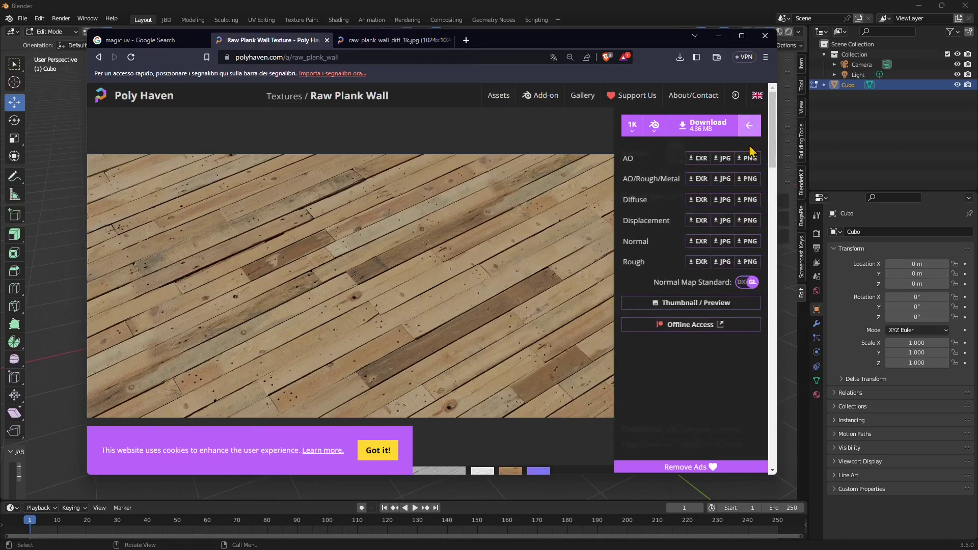
pyautogui.click(720, 201)
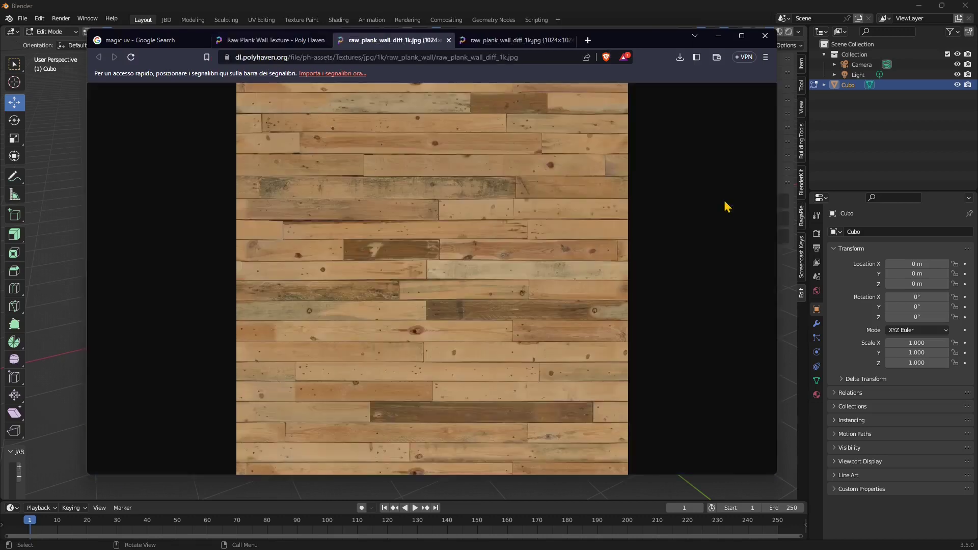
pyautogui.rightClick(392, 215)
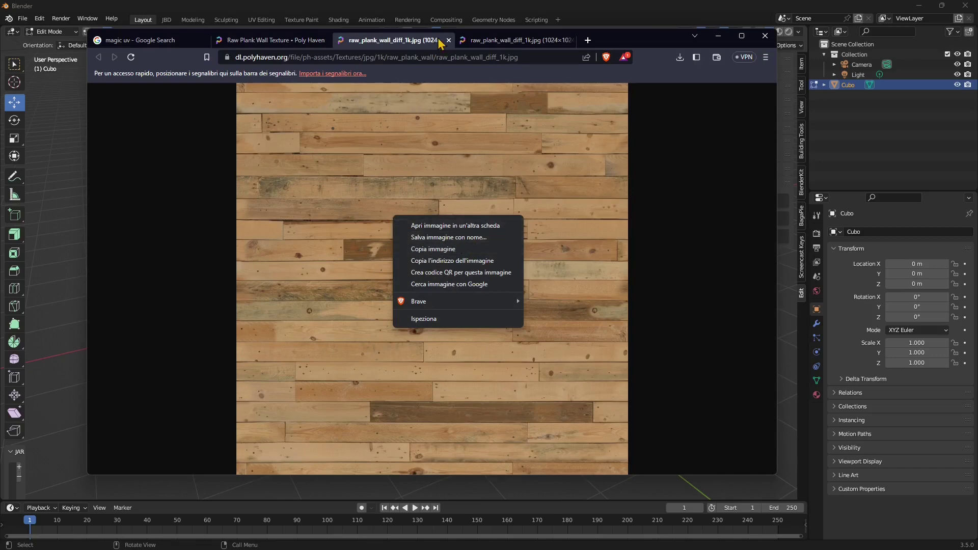
# - Close both browser tabs showing the plank diffuse image and switch back to Blender
pyautogui.click(335, 195)
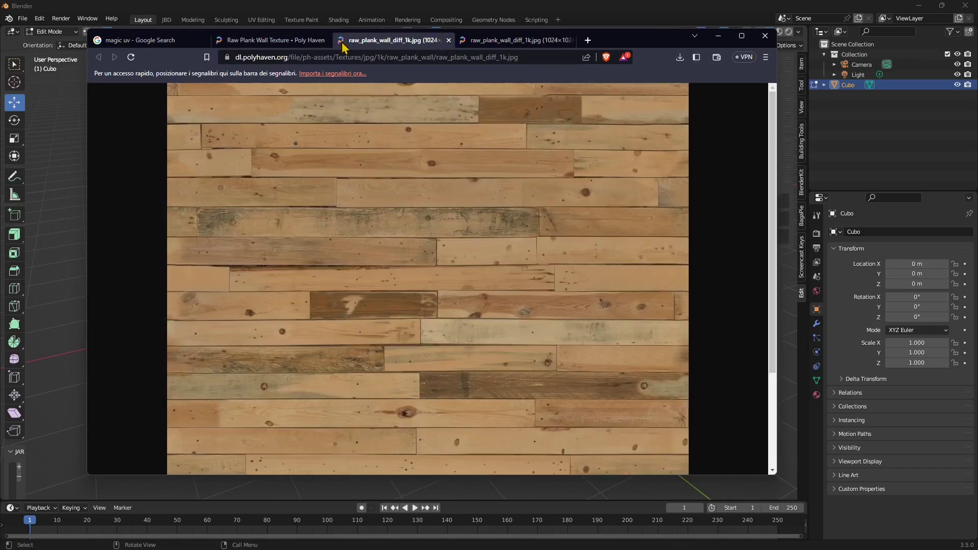
pyautogui.click(448, 39)
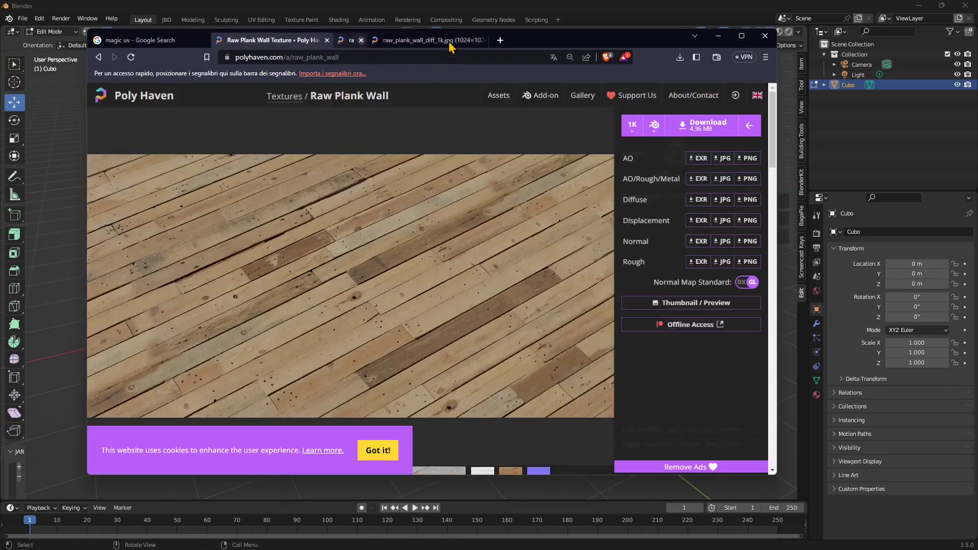
pyautogui.click(448, 40)
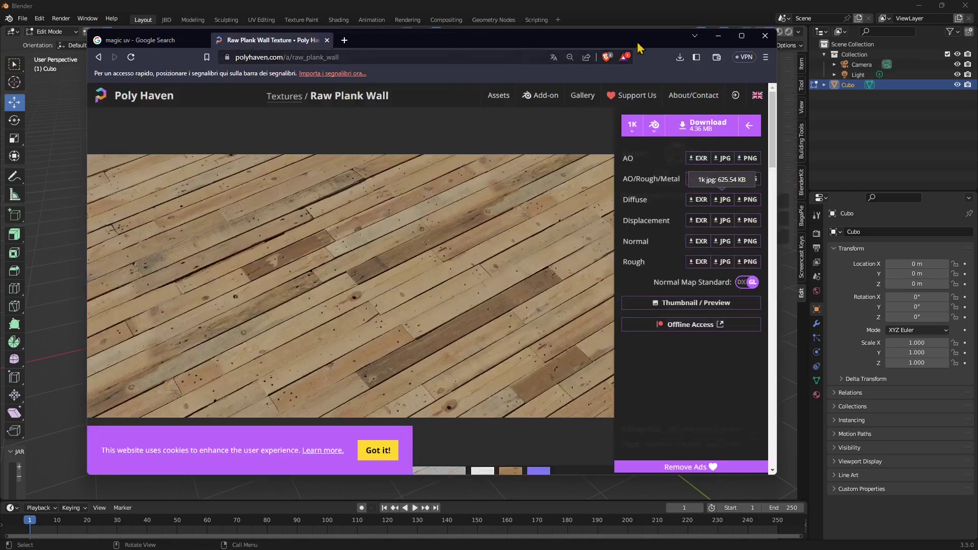
pyautogui.click(717, 36)
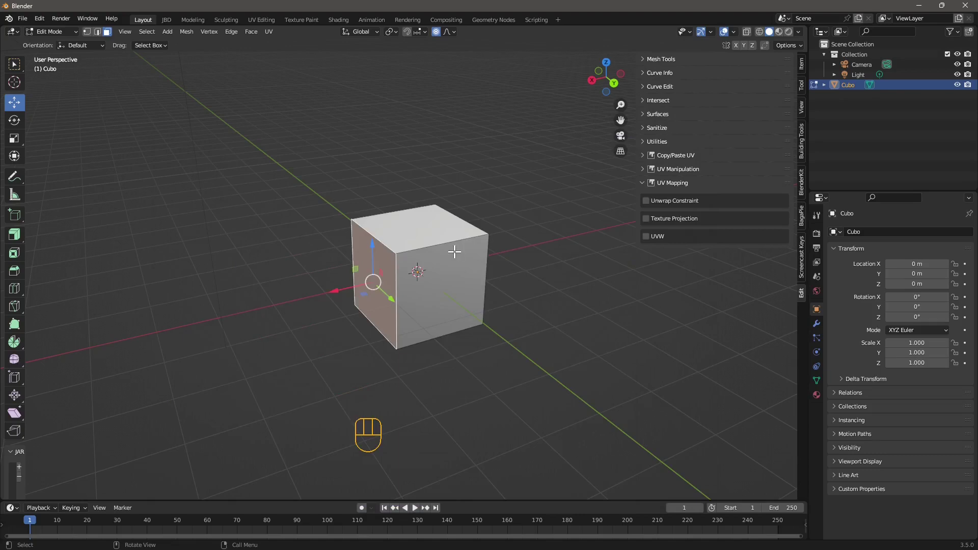
# - Switch from Edit Mode to Object Mode and select the cube
pyautogui.moveTo(317, 255); pyautogui.dragTo(301, 240, button='middle')
pyautogui.click(51, 31)
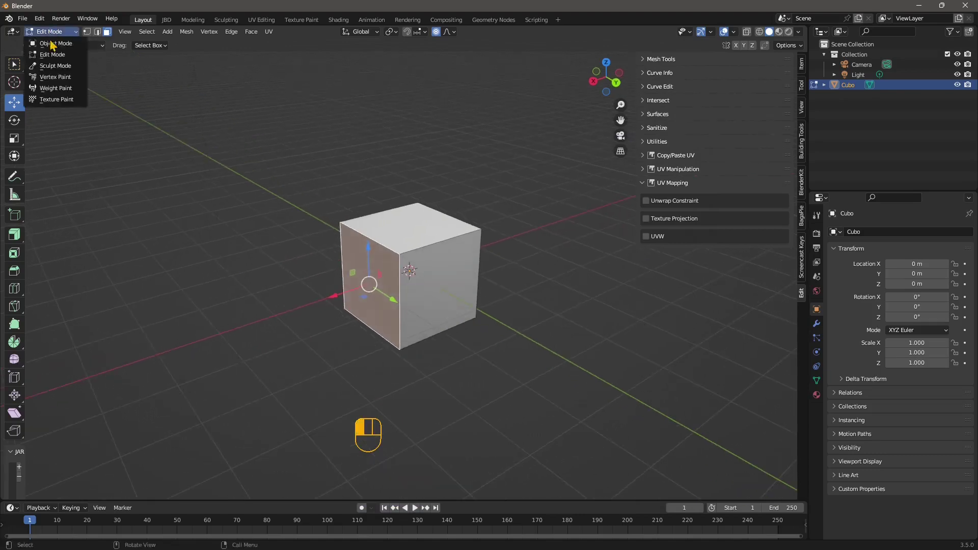
pyautogui.click(52, 43)
pyautogui.click(351, 247)
pyautogui.click(417, 237)
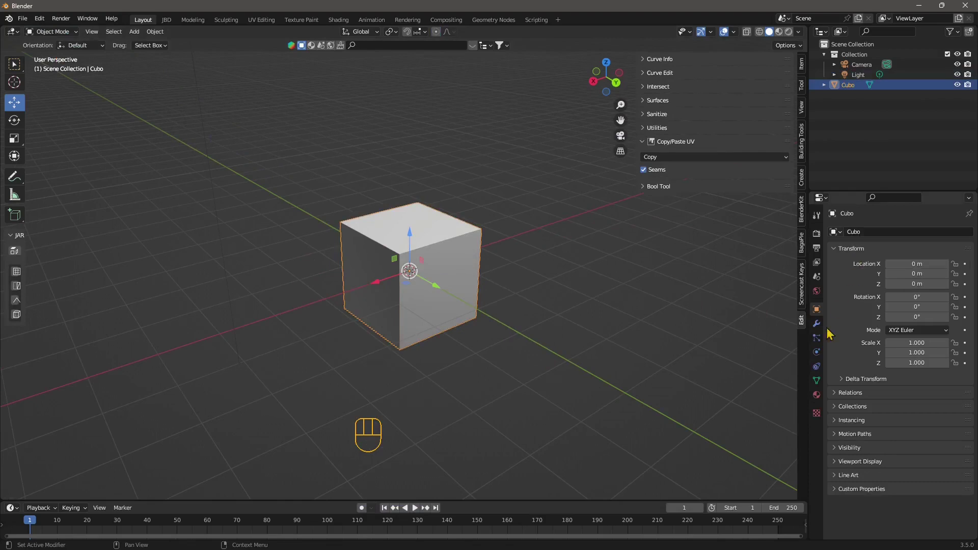
# - Create a new material for the cube and connect an Image Texture to its Base Color
pyautogui.click(816, 396)
pyautogui.click(908, 276)
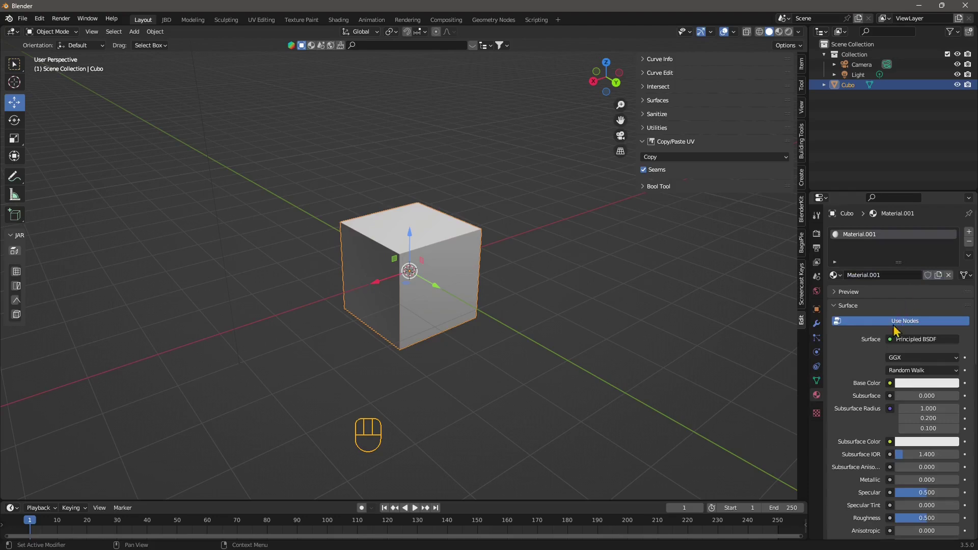
pyautogui.click(889, 383)
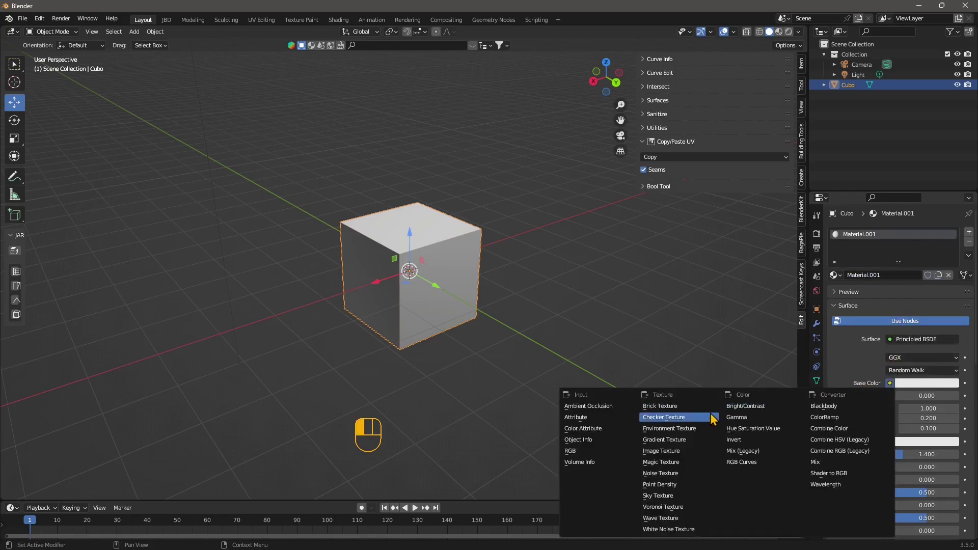
pyautogui.click(650, 454)
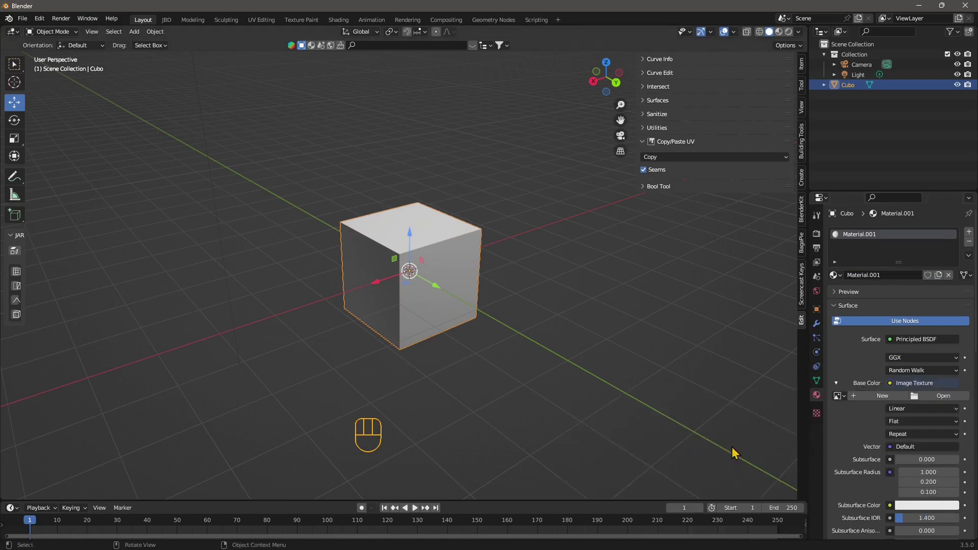
# - Load raw_plank_wall_diff_1k.jpg from the BLENDER 3 folder as the Base Color image
pyautogui.click(939, 397)
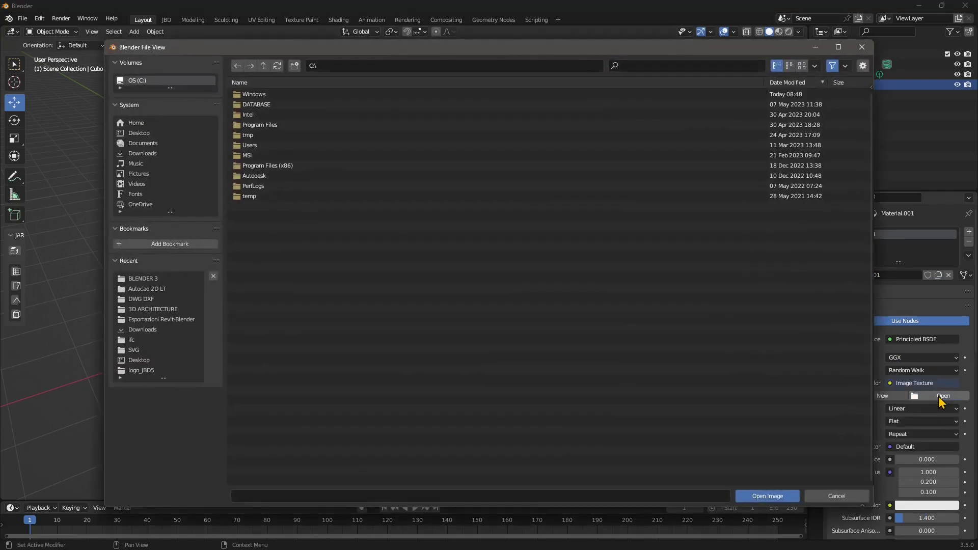
pyautogui.click(149, 279)
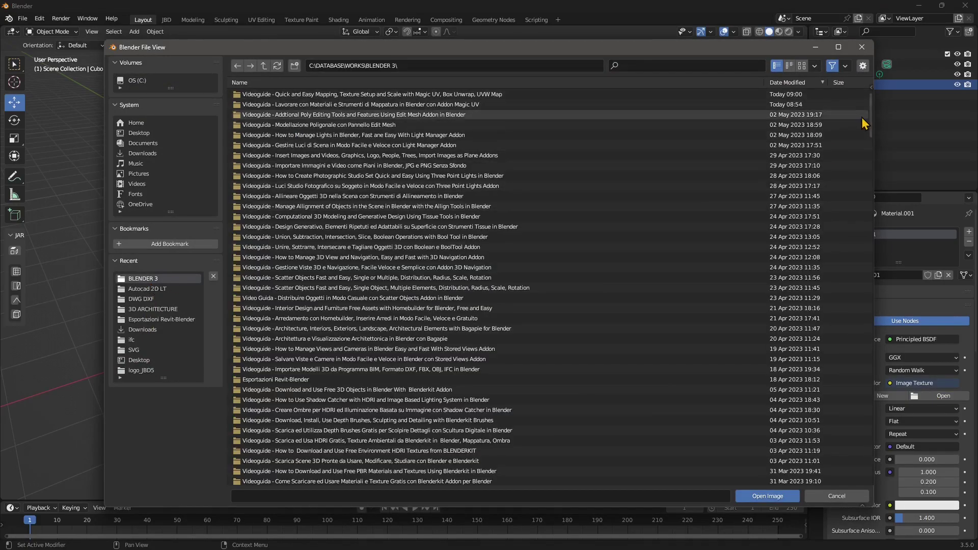
pyautogui.moveTo(862, 119); pyautogui.dragTo(888, 256)
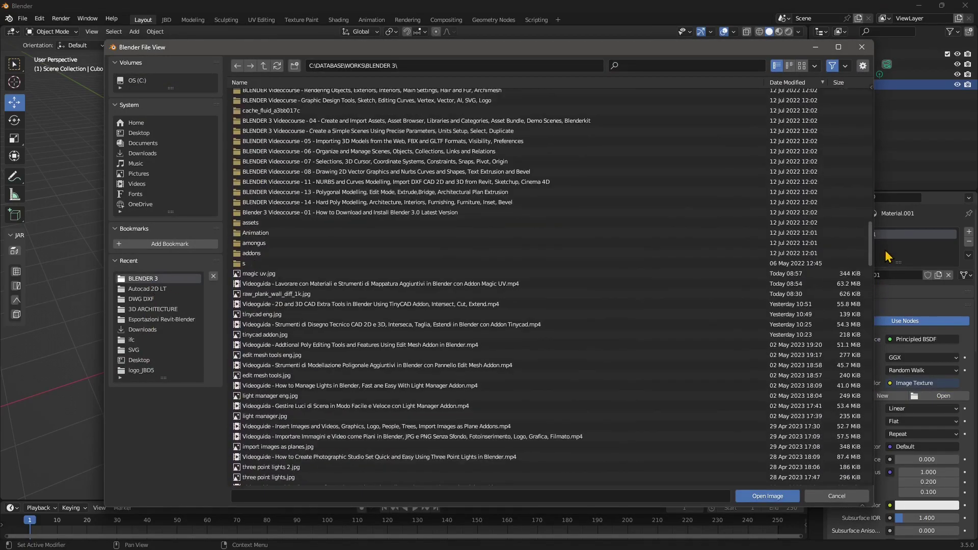
pyautogui.click(273, 296)
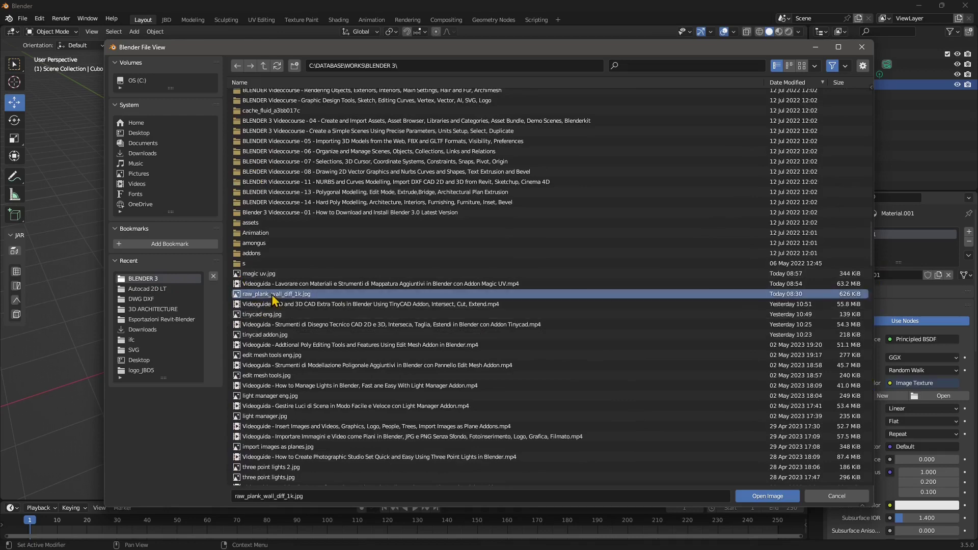
pyautogui.click(765, 496)
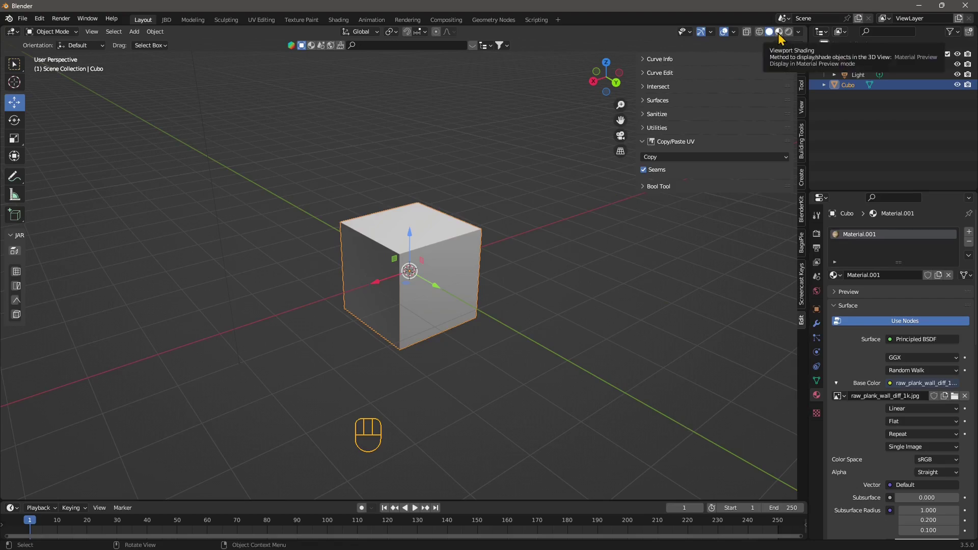
# - Display the scene in Material Preview shading and inspect the plank texture on the cube's sides
pyautogui.click(777, 32)
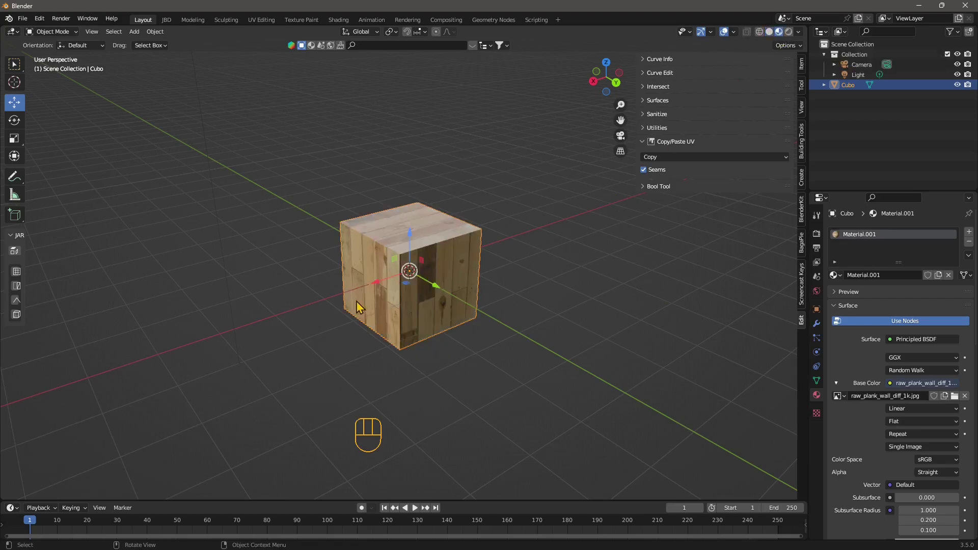
pyautogui.keyDown('alt'); pyautogui.moveTo(448, 239); pyautogui.dragTo(250, 278, button='middle'); pyautogui.keyUp('alt')
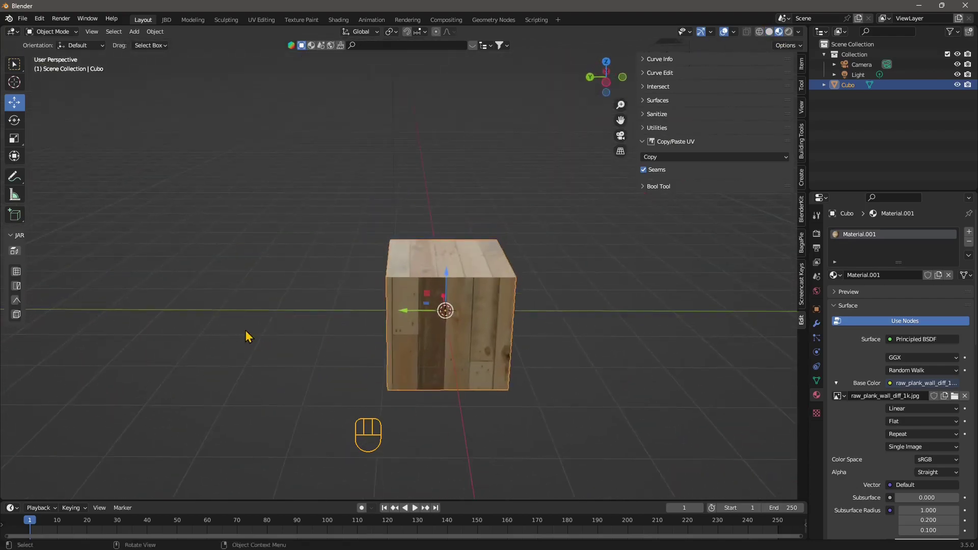
pyautogui.moveTo(247, 336); pyautogui.dragTo(394, 263, button='middle')
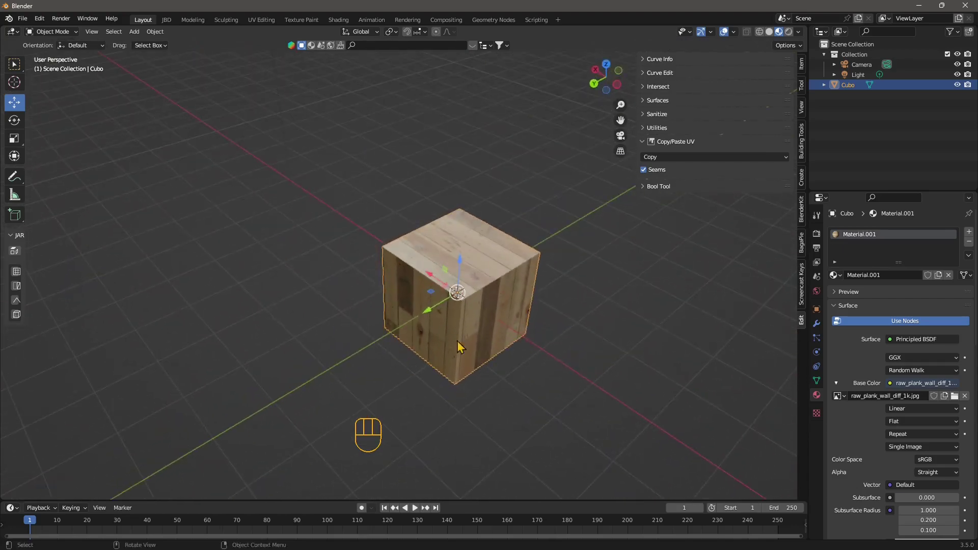
pyautogui.moveTo(487, 332); pyautogui.dragTo(526, 236, button='middle')
pyautogui.moveTo(380, 324); pyautogui.dragTo(375, 300, button='middle')
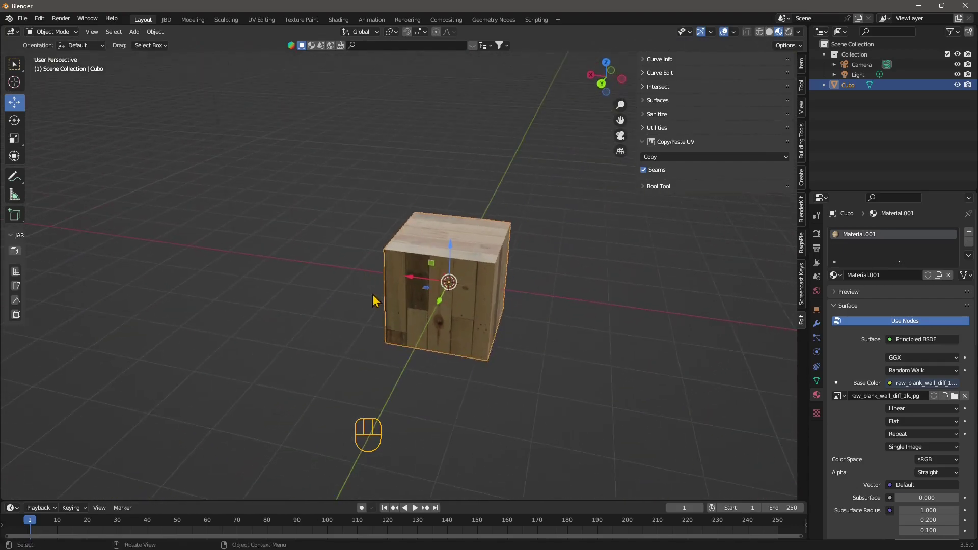
# - Open the UV Editing workspace and select single cube faces to compare their UVs with the plank image
pyautogui.click(262, 20)
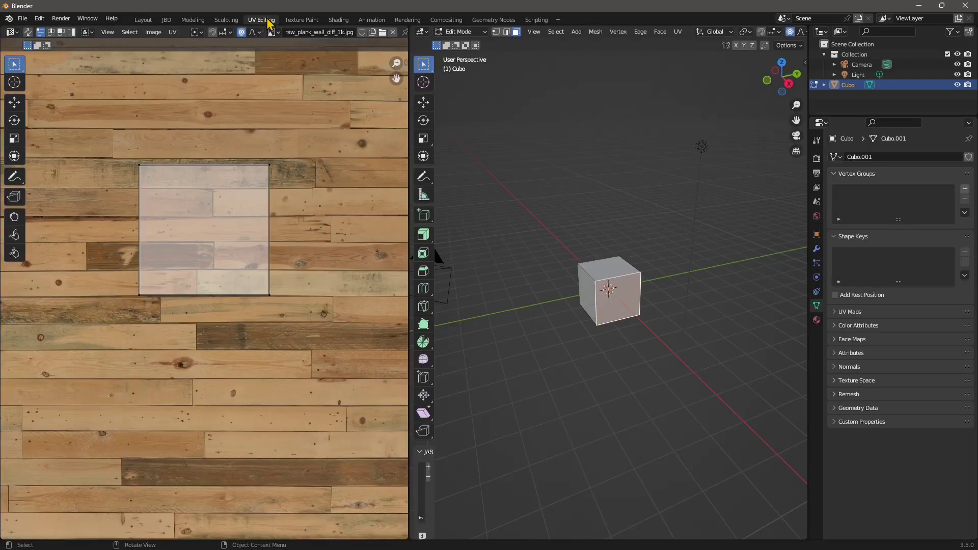
pyautogui.scroll(-5, 260, 352)
pyautogui.scroll(1, 635, 286)
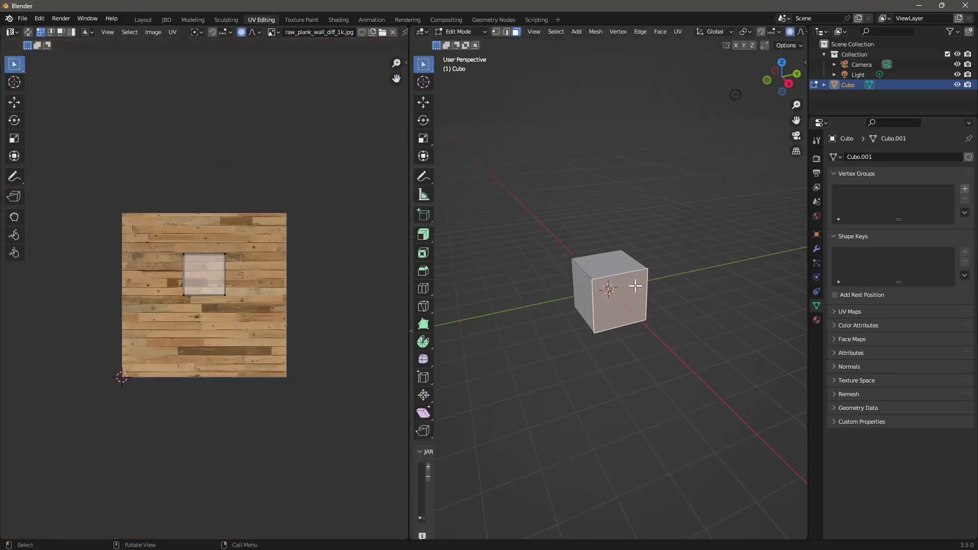
pyautogui.moveTo(597, 295); pyautogui.dragTo(626, 321, button='middle')
pyautogui.click(596, 259)
pyautogui.click(585, 308)
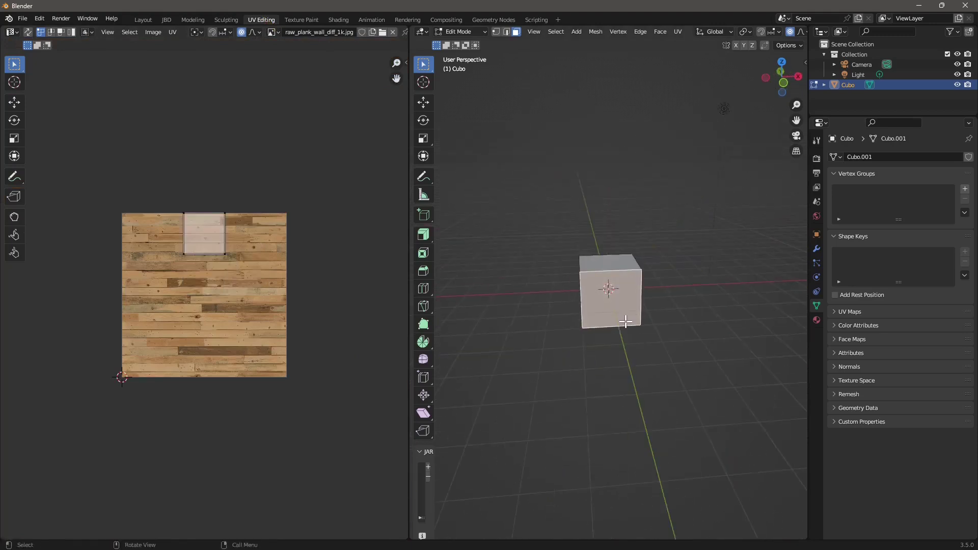
pyautogui.moveTo(538, 314); pyautogui.dragTo(510, 265, button='middle')
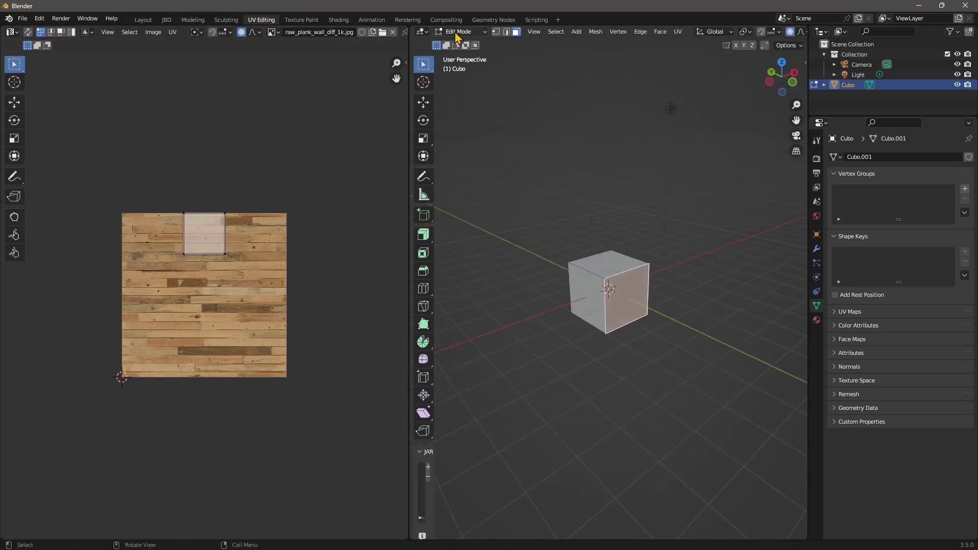
# - Select all the cube's faces and view the full UV layout over the plank image
pyautogui.click(551, 32)
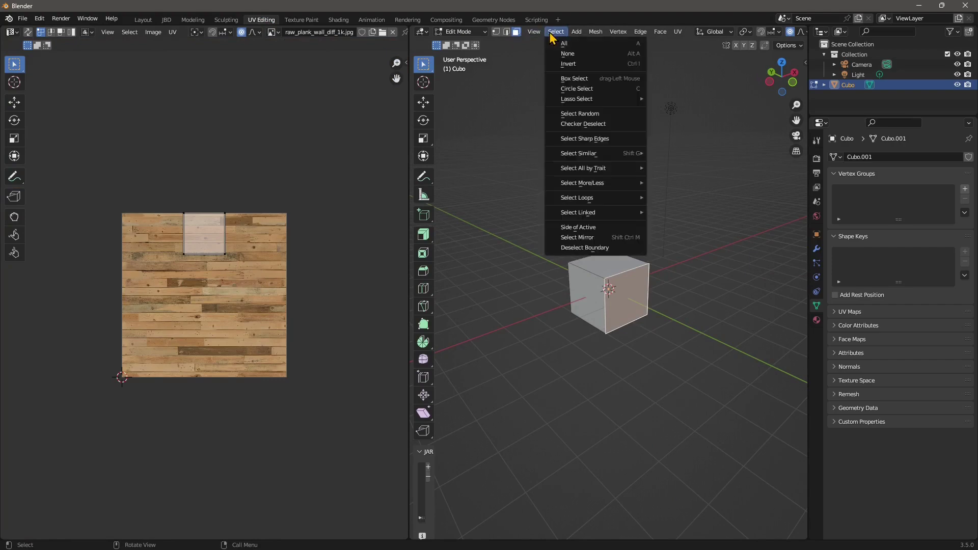
pyautogui.click(563, 43)
pyautogui.scroll(1, 172, 293)
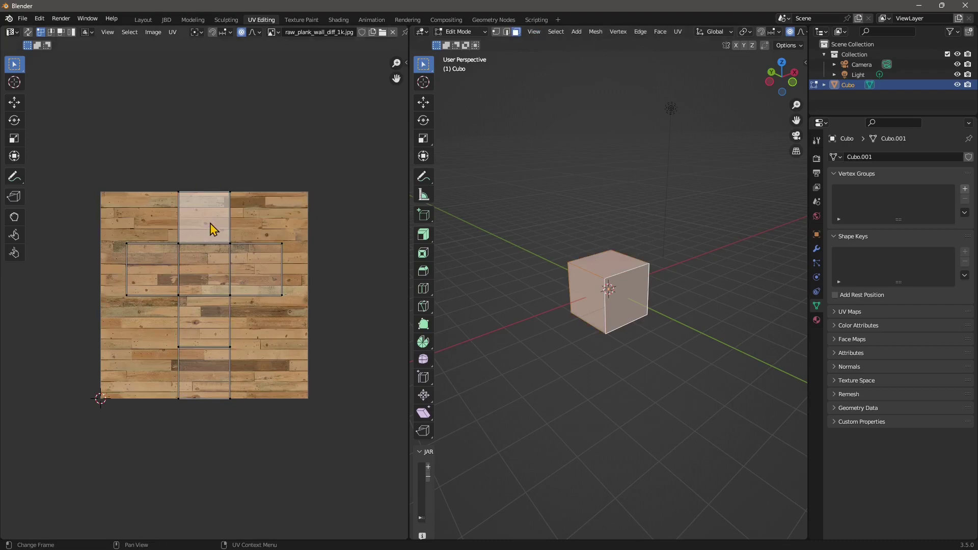
pyautogui.moveTo(636, 333); pyautogui.dragTo(563, 290, button='middle')
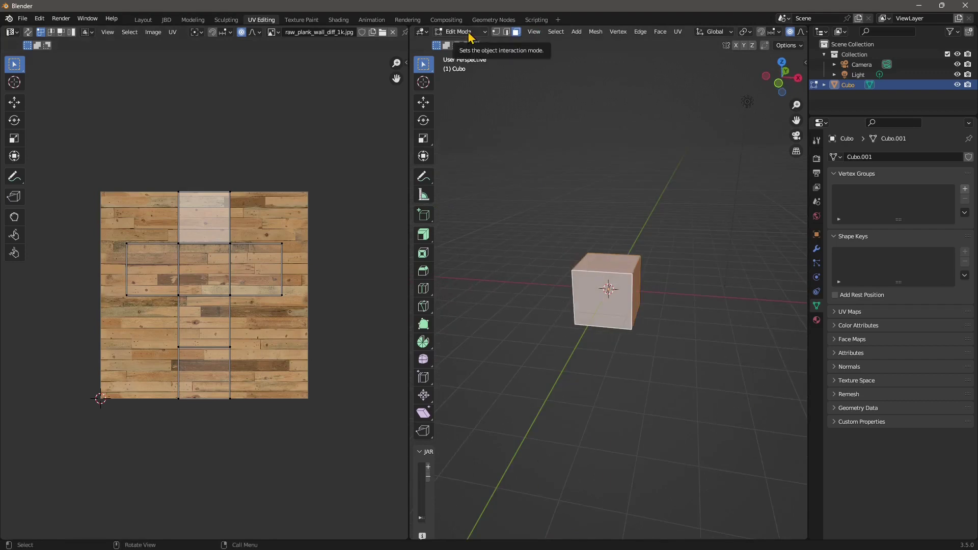
# - Clear the face selection and set the UV Editing workspace's 3D viewport to Material Preview shading
pyautogui.click(614, 290)
pyautogui.click(573, 364)
pyautogui.moveTo(555, 421); pyautogui.dragTo(624, 283, button='middle')
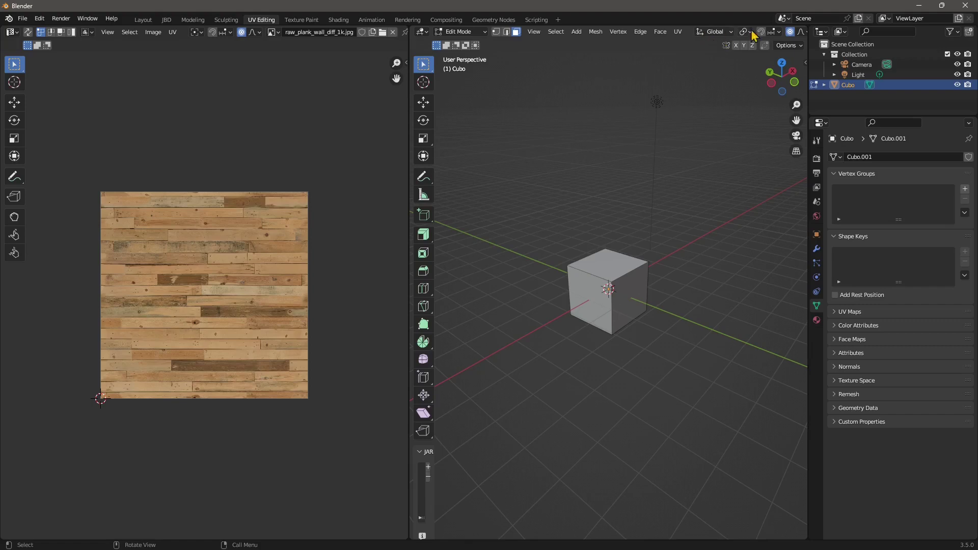
pyautogui.click(683, 32)
pyautogui.moveTo(693, 30); pyautogui.dragTo(536, 27, button='middle')
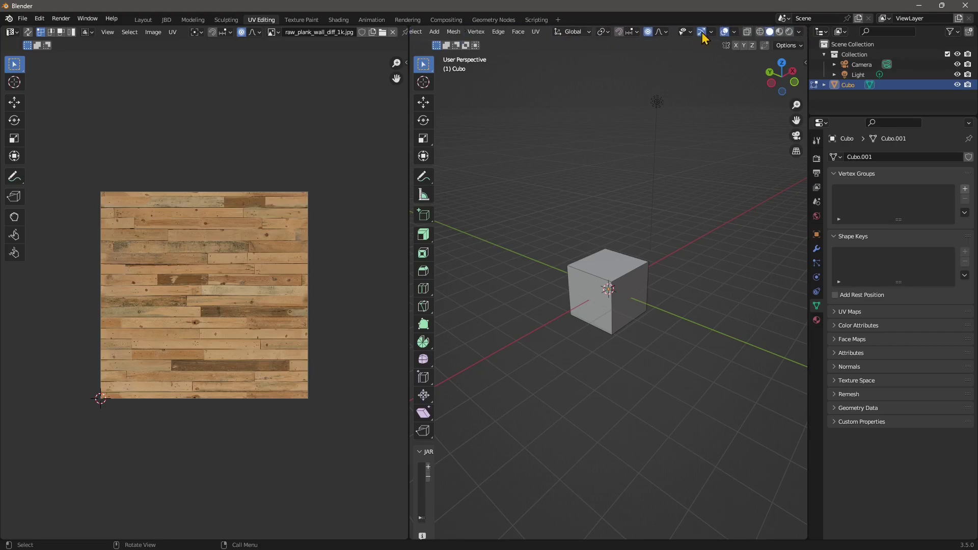
pyautogui.click(779, 32)
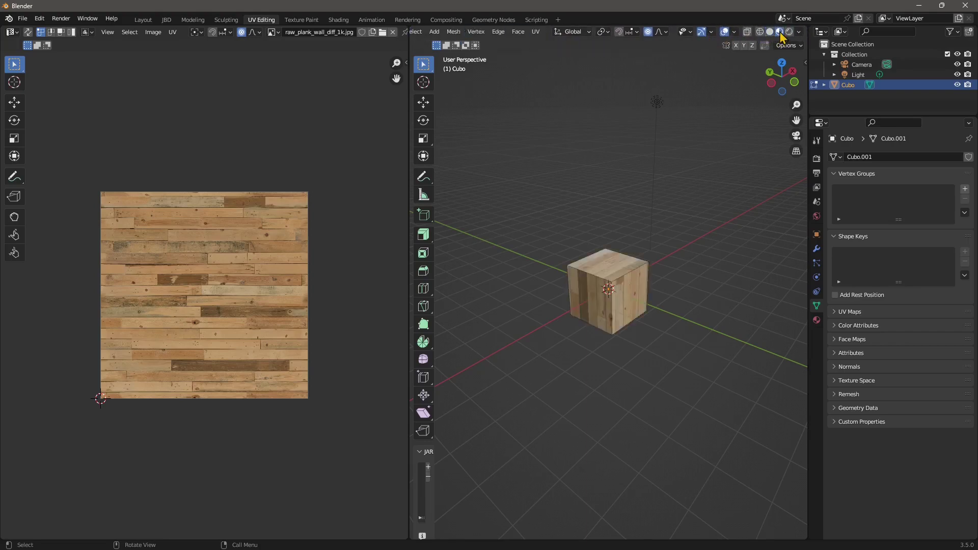
pyautogui.scroll(1, 593, 319)
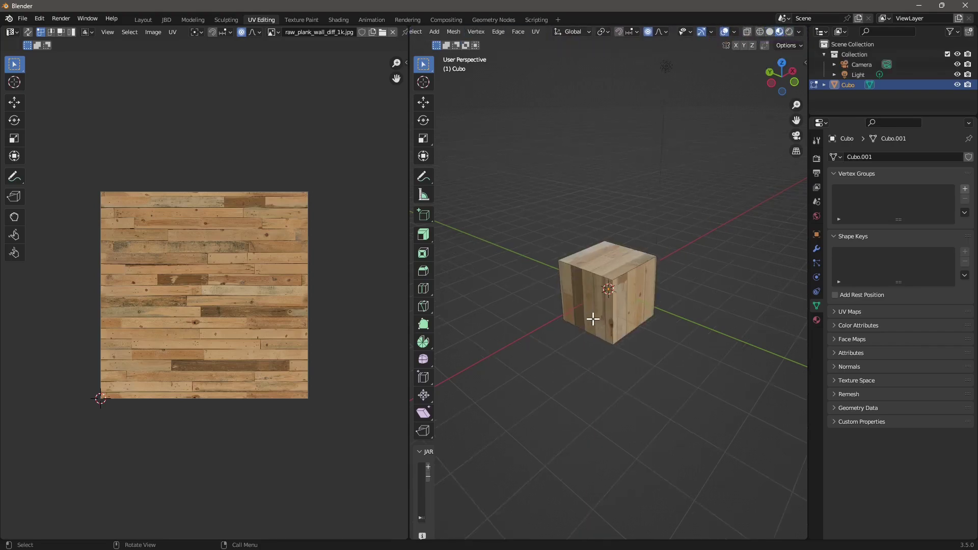
# - Select the cube's top face and extrude it upward twice with Extrude Region, adding a tall section and a short one above it
pyautogui.click(610, 265)
pyautogui.moveTo(599, 338); pyautogui.dragTo(674, 372, button='middle')
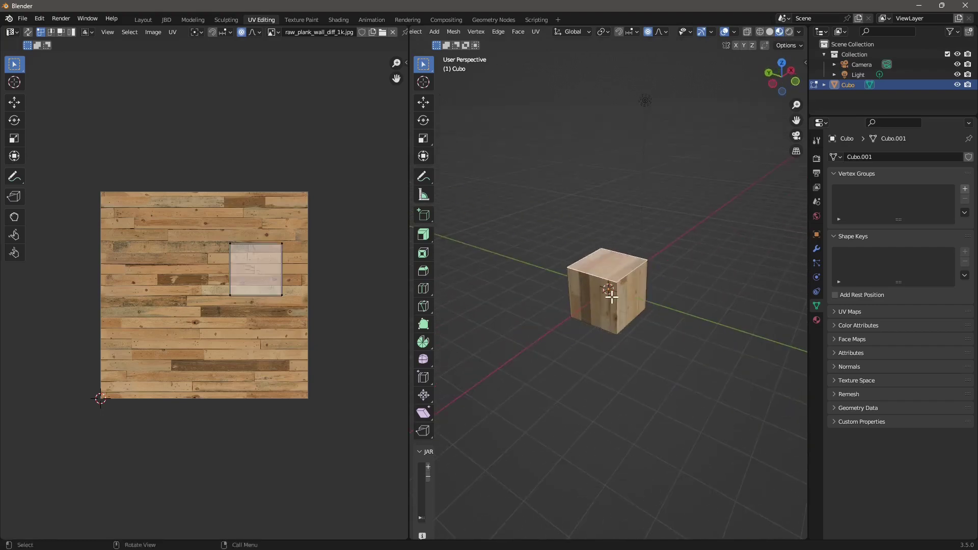
pyautogui.scroll(-1, 661, 339)
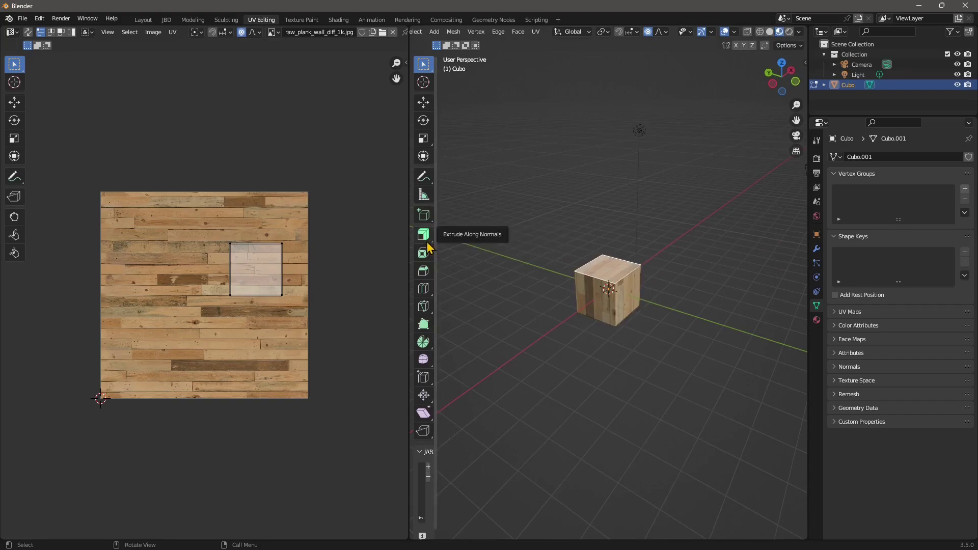
pyautogui.moveTo(427, 236); pyautogui.dragTo(469, 246)
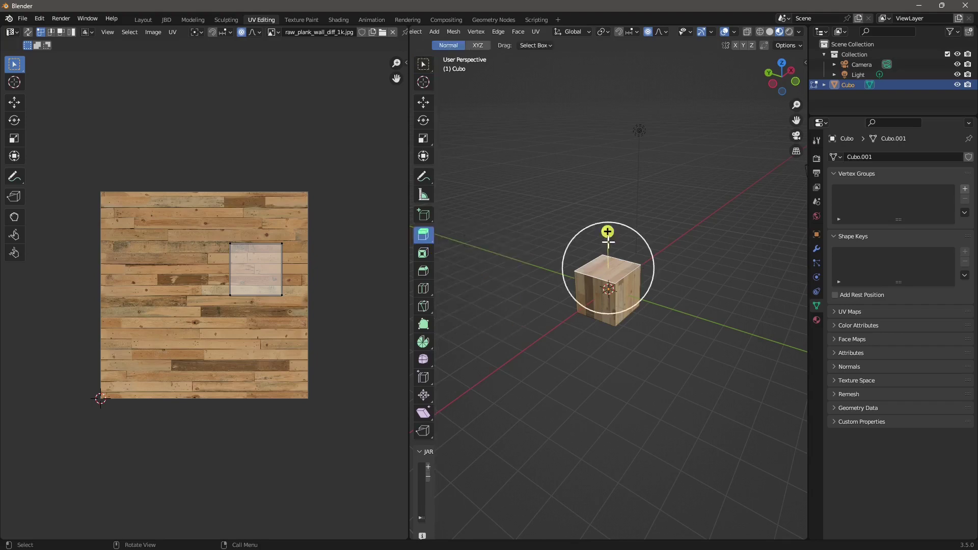
pyautogui.moveTo(609, 236); pyautogui.dragTo(611, 146)
pyautogui.moveTo(611, 146); pyautogui.dragTo(611, 174, button='middle')
pyautogui.moveTo(610, 174); pyautogui.dragTo(616, 151)
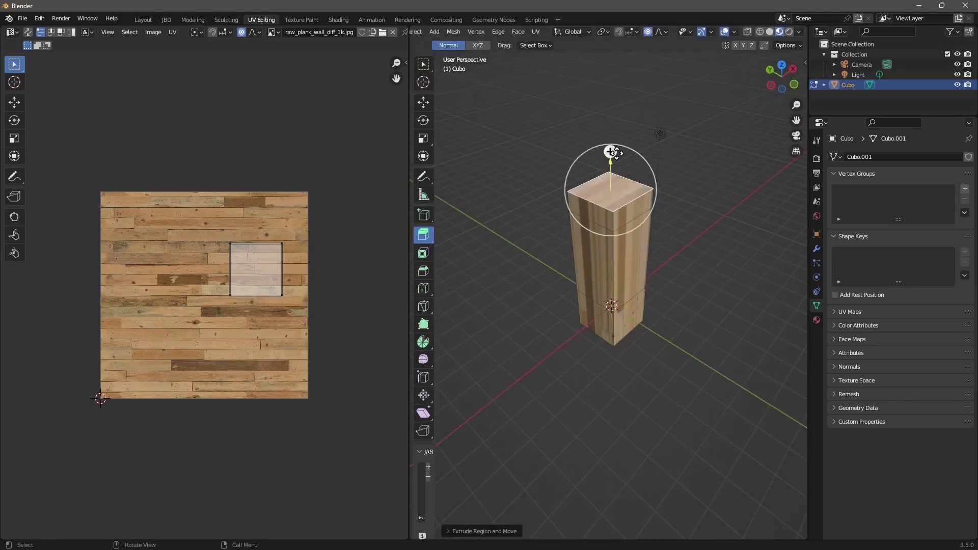
# - Select the four side faces of the short upper section and extrude them outward with Extrude Along Normals to form a wide tabletop
pyautogui.click(601, 217)
pyautogui.moveTo(631, 213)
pyautogui.mouseDown(button='middle')
pyautogui.moveTo(598, 208)
pyautogui.moveTo(649, 240)
pyautogui.moveTo(616, 212)
pyautogui.mouseUp(button='middle')
pyautogui.click(614, 173)
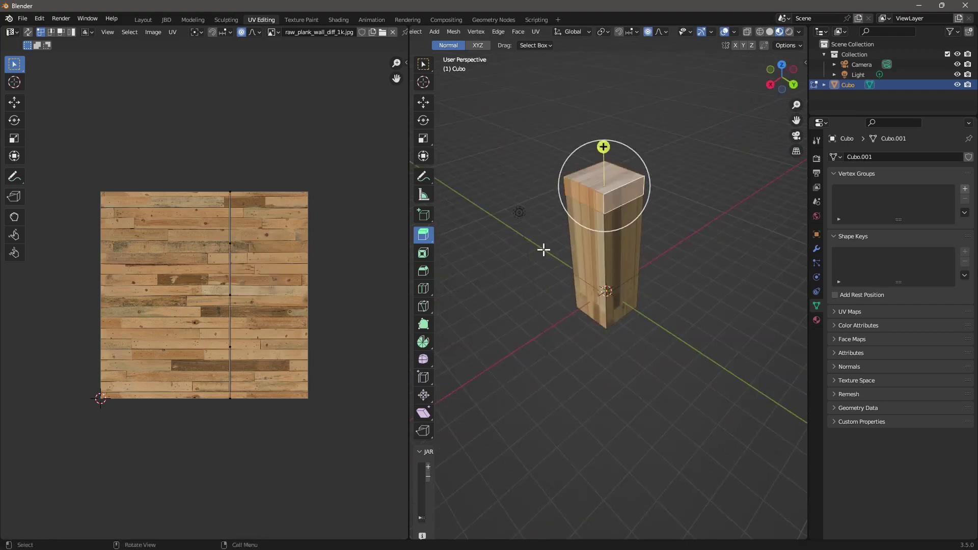
pyautogui.moveTo(544, 249); pyautogui.dragTo(649, 244, button='middle')
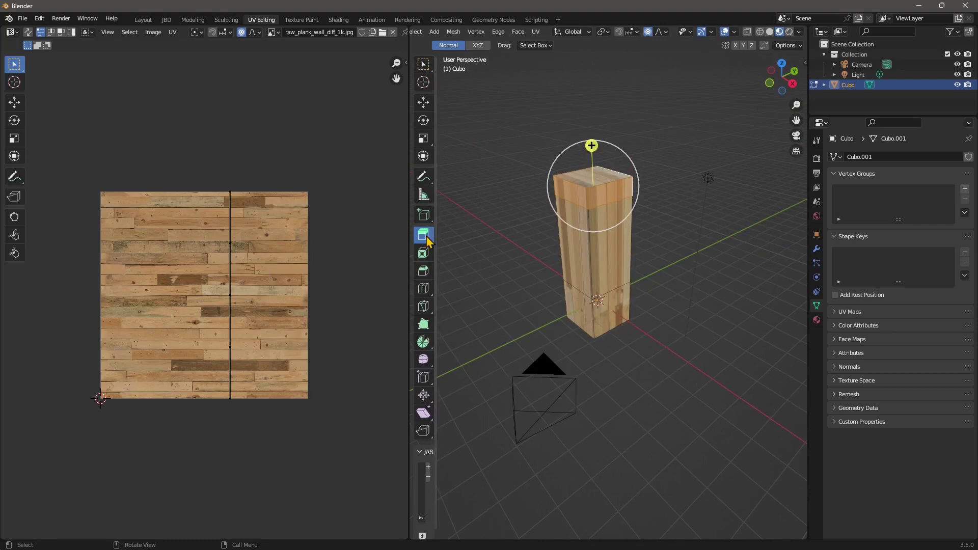
pyautogui.moveTo(423, 236); pyautogui.dragTo(451, 279)
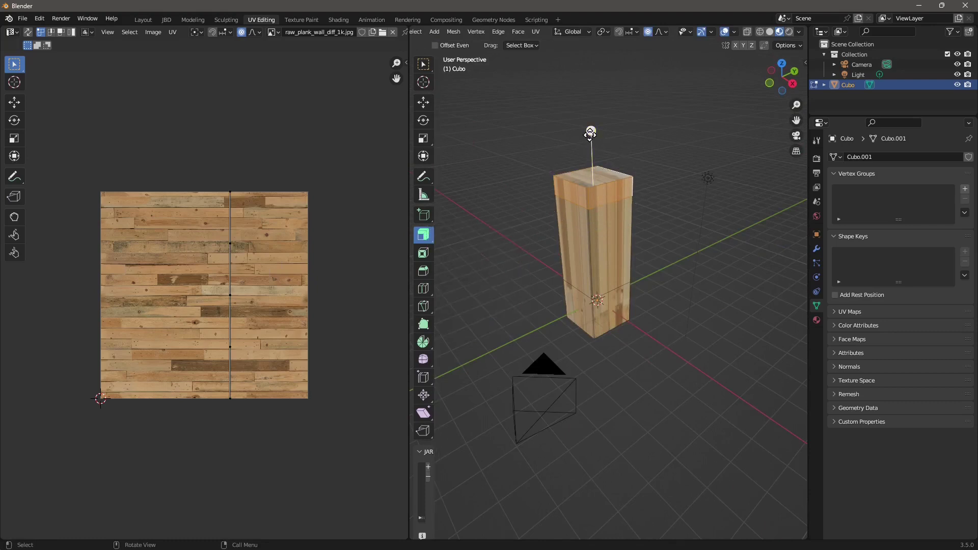
pyautogui.moveTo(591, 139); pyautogui.dragTo(610, 60)
# - Select the model's bottom face and move it upward along Z to make the base section shorter
pyautogui.scroll(-4, 631, 246)
pyautogui.moveTo(630, 246); pyautogui.dragTo(593, 270, button='middle')
pyautogui.click(606, 292)
pyautogui.click(591, 283)
pyautogui.scroll(2, 594, 271)
pyautogui.moveTo(598, 313); pyautogui.dragTo(605, 293, button='middle')
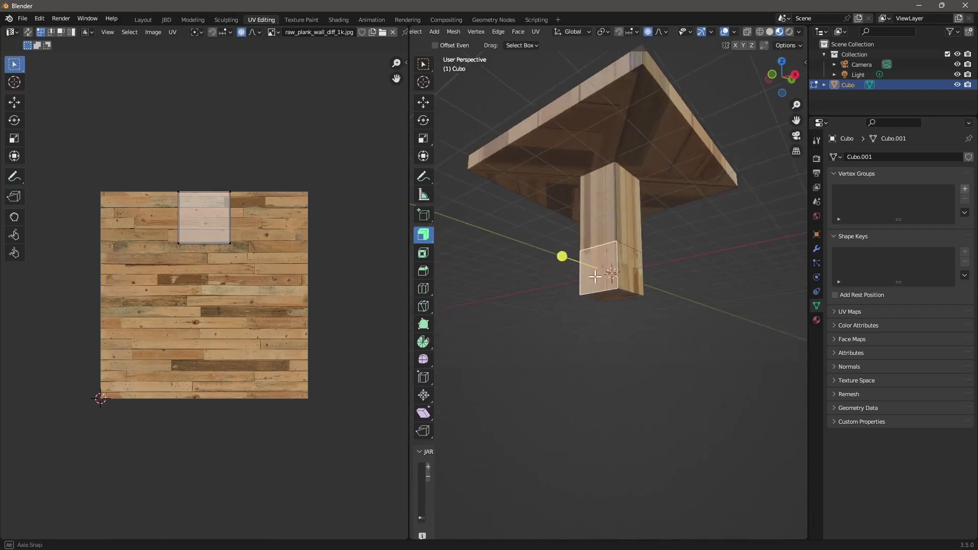
pyautogui.click(605, 293)
pyautogui.click(423, 102)
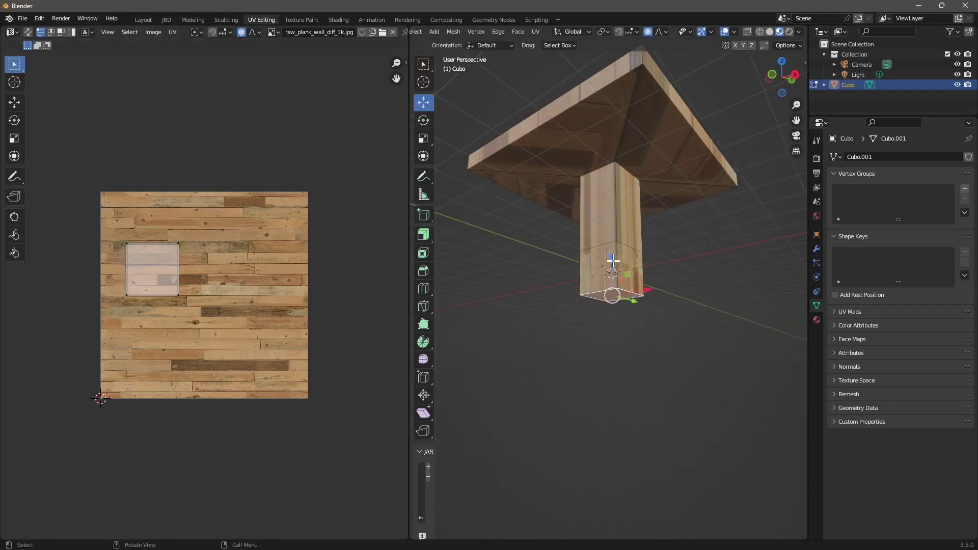
pyautogui.moveTo(612, 255); pyautogui.dragTo(618, 232)
pyautogui.moveTo(613, 242); pyautogui.dragTo(596, 280, button='middle')
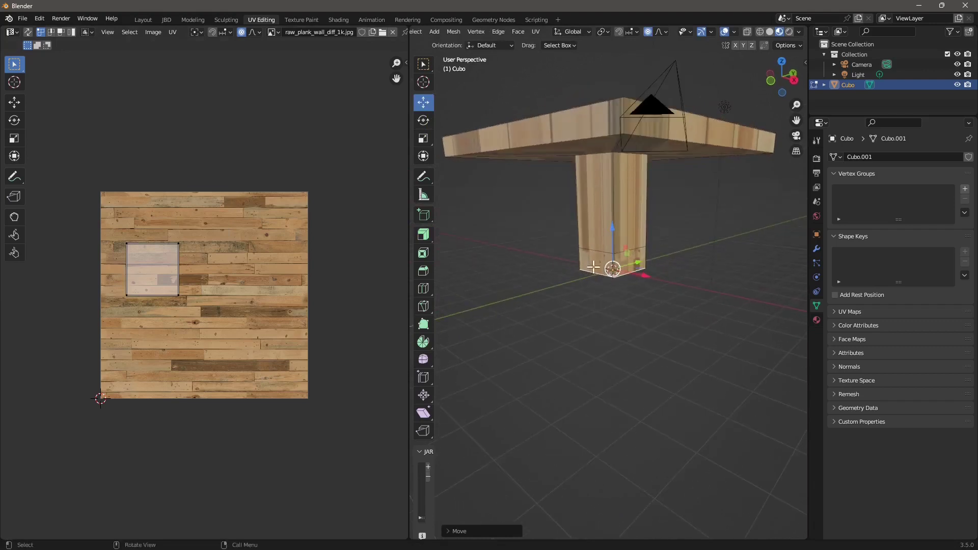
# - Select the four side faces of the short base section and extrude them outward along their normals to form a wide base
pyautogui.click(597, 262)
pyautogui.keyDown('shift'); pyautogui.click(632, 264); pyautogui.keyUp('shift')
pyautogui.moveTo(678, 285); pyautogui.dragTo(622, 273, button='middle')
pyautogui.click(604, 267)
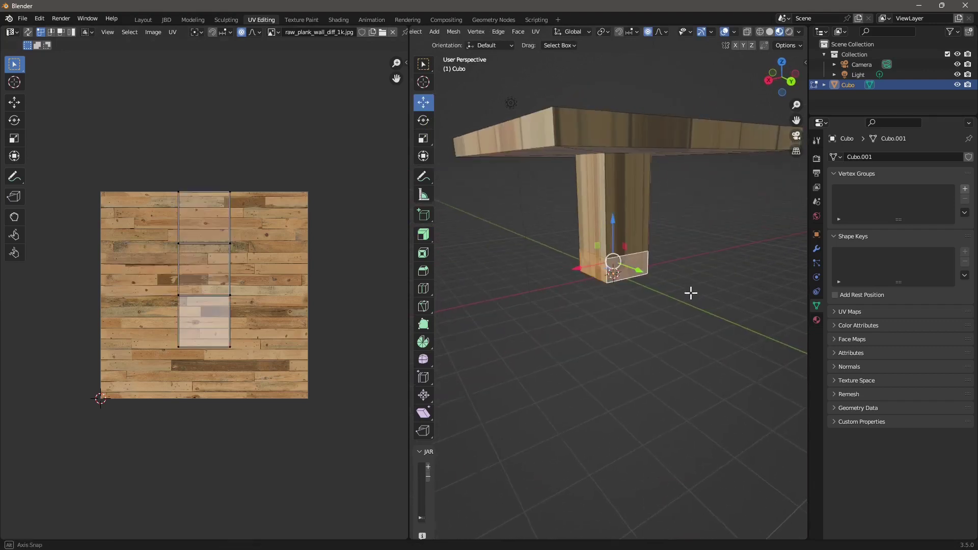
pyautogui.moveTo(689, 290); pyautogui.dragTo(747, 310, button='middle')
pyautogui.click(578, 265)
pyautogui.moveTo(585, 293); pyautogui.dragTo(656, 301, button='middle')
pyautogui.click(423, 234)
pyautogui.moveTo(612, 207); pyautogui.dragTo(625, 178)
pyautogui.moveTo(625, 178); pyautogui.dragTo(622, 326, button='middle')
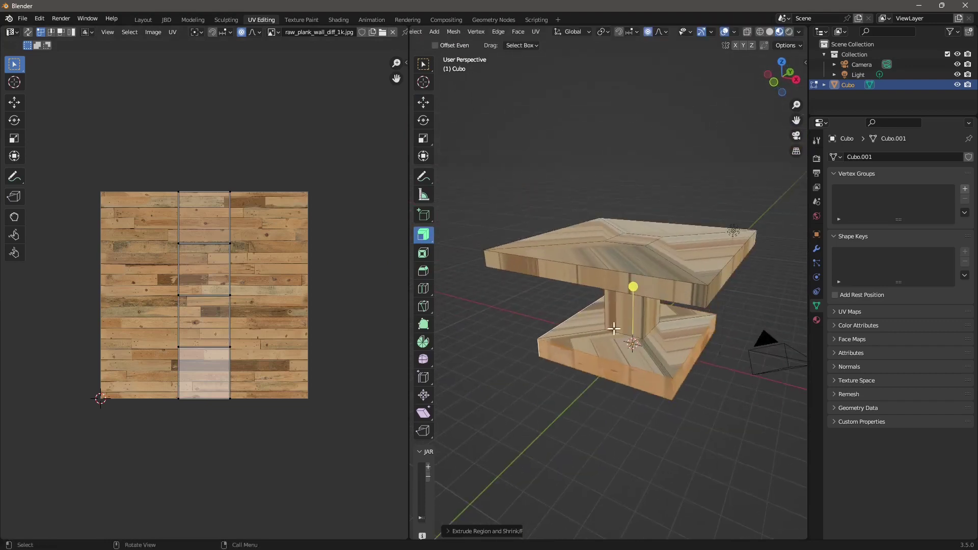
# - Select the tabletop's individual top faces and examine their UVs against the plank image
pyautogui.click(666, 258)
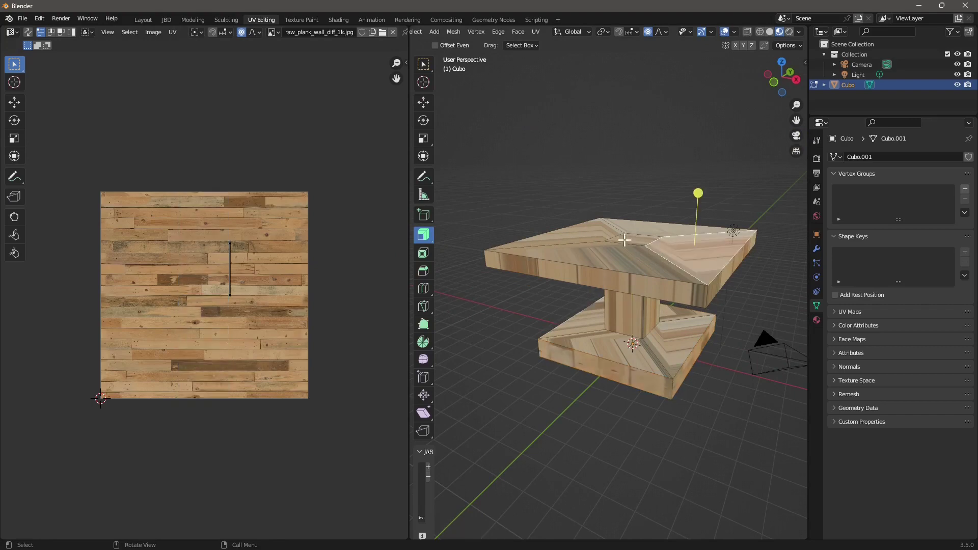
pyautogui.click(564, 248)
pyautogui.click(599, 234)
pyautogui.click(650, 239)
pyautogui.click(633, 293)
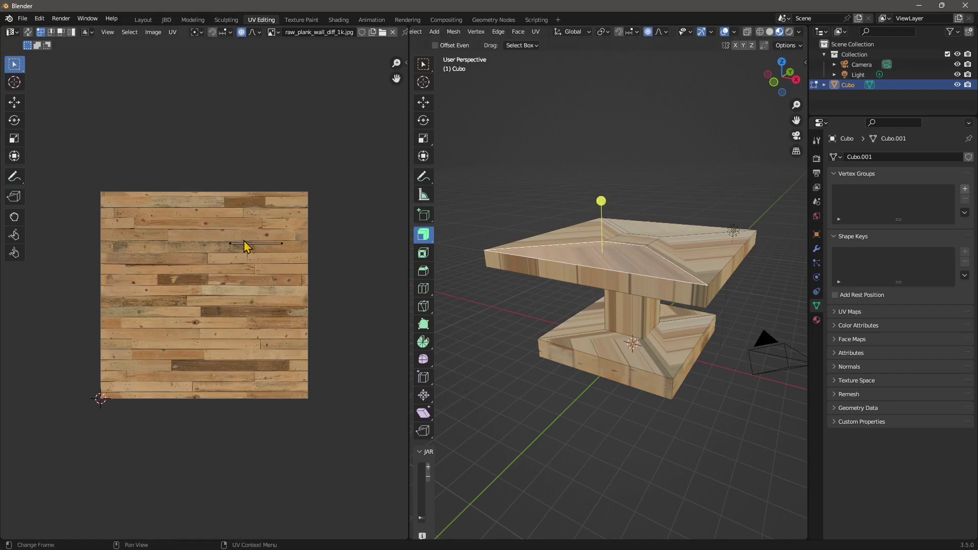
pyautogui.scroll(2, 248, 248)
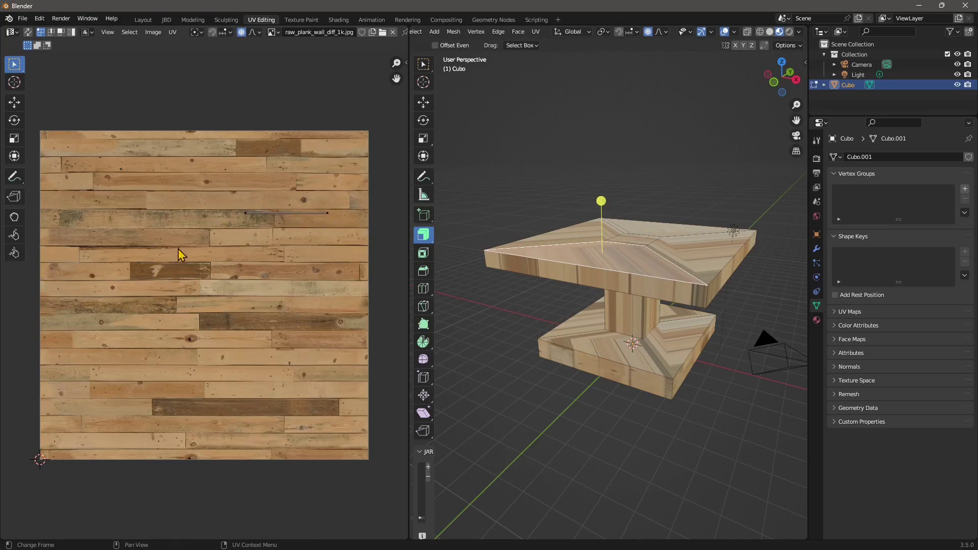
pyautogui.scroll(-1, 179, 250)
pyautogui.moveTo(572, 272); pyautogui.dragTo(593, 289, button='middle')
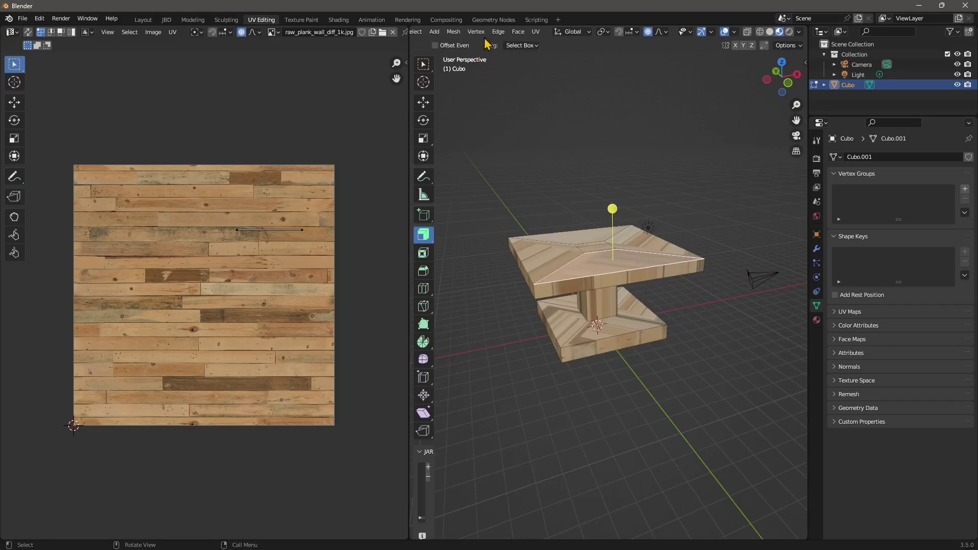
# - Select all the model's faces and examine how their UV layout stretches the planks
pyautogui.hscroll(-3, 565, 32)
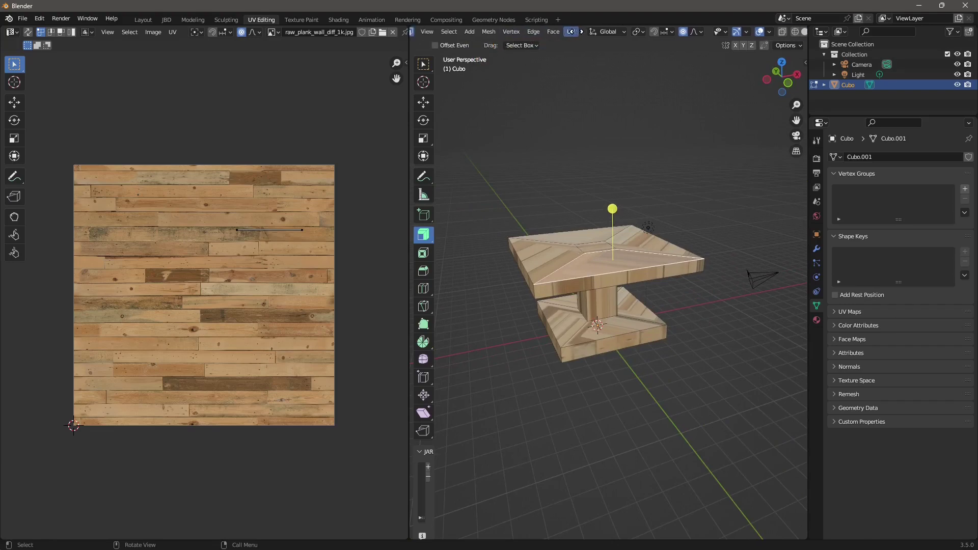
pyautogui.hscroll(-9, 570, 31)
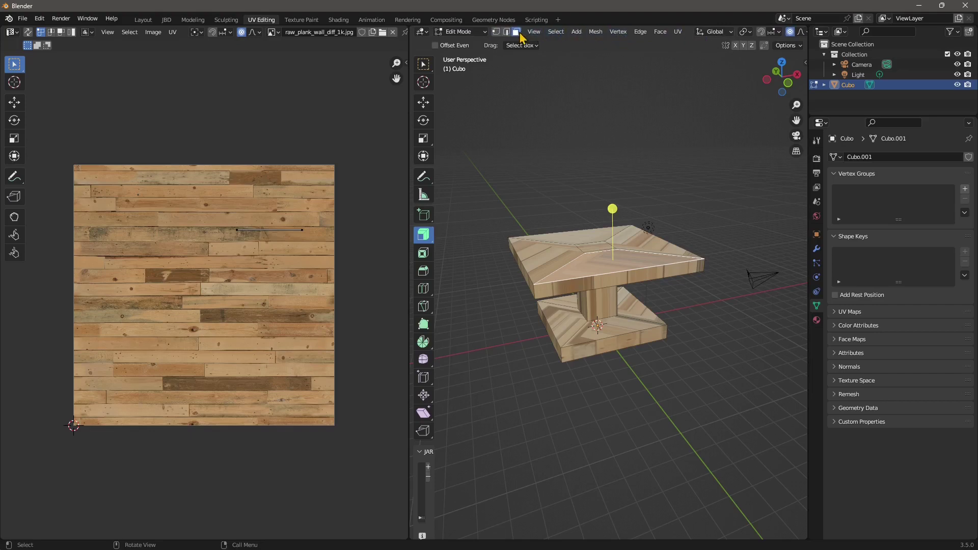
pyautogui.click(555, 32)
pyautogui.click(563, 45)
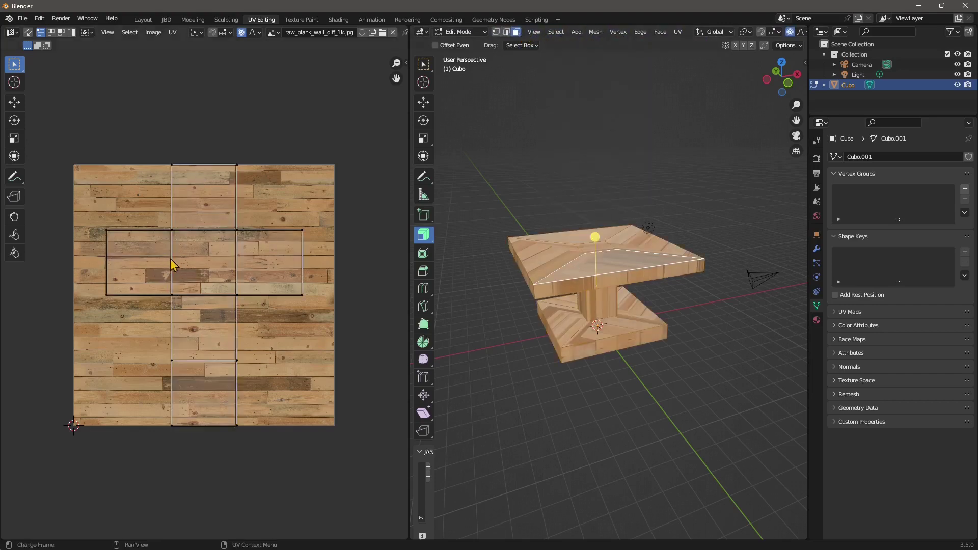
pyautogui.moveTo(712, 380); pyautogui.dragTo(664, 334, button='middle')
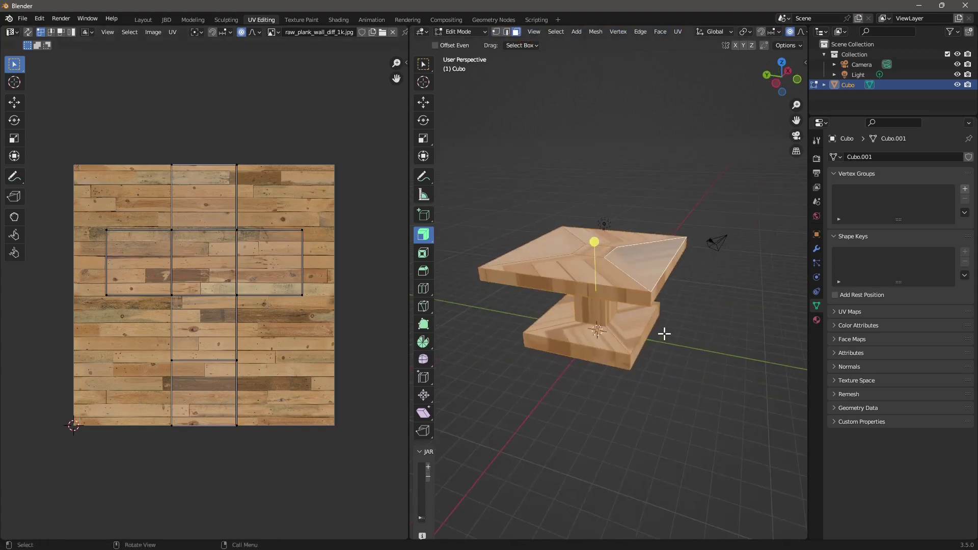
pyautogui.moveTo(589, 301); pyautogui.dragTo(642, 277, button='middle')
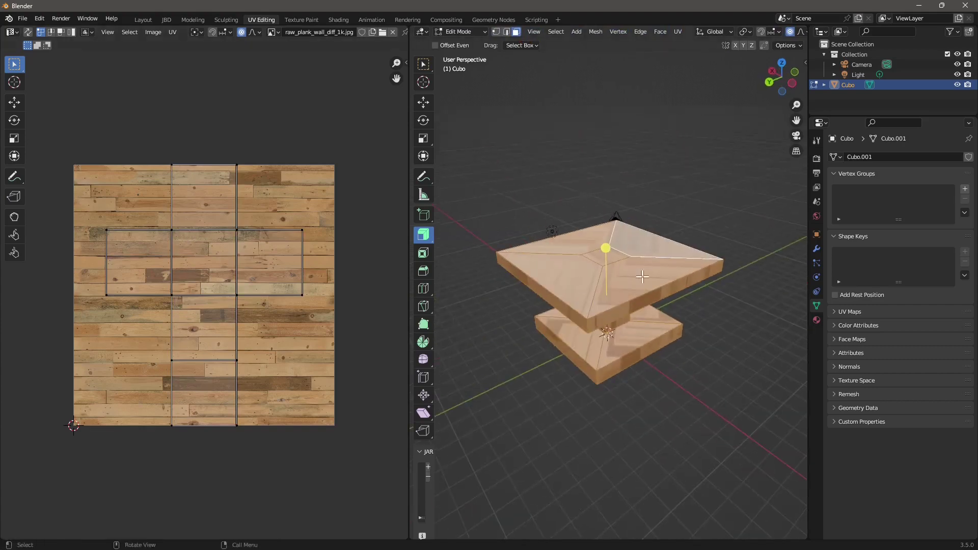
pyautogui.moveTo(633, 362); pyautogui.dragTo(629, 338, button='middle')
# - Show Magic UV's UV Mapping tools and enable Texture Projection with the raw plank image overlaid on the 3D viewport
pyautogui.press('n')
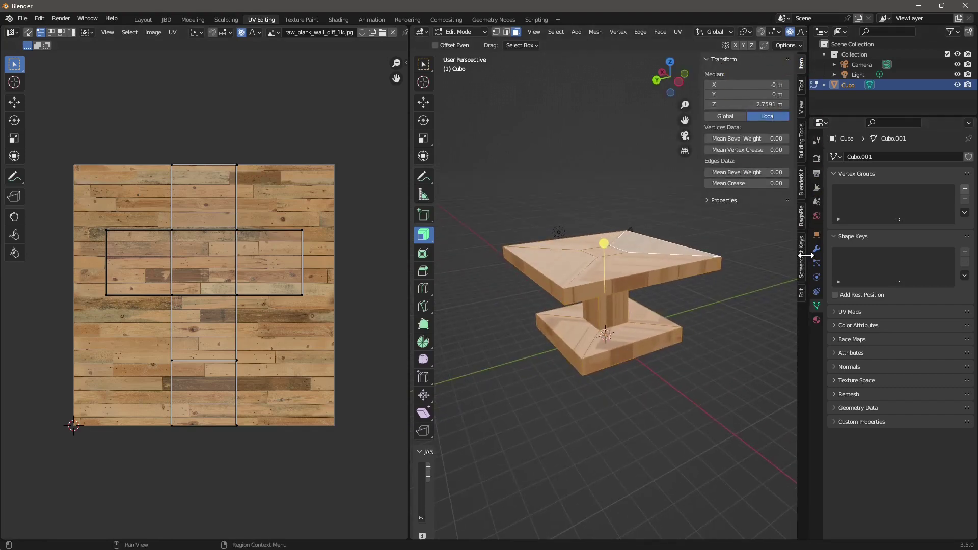
pyautogui.click(801, 294)
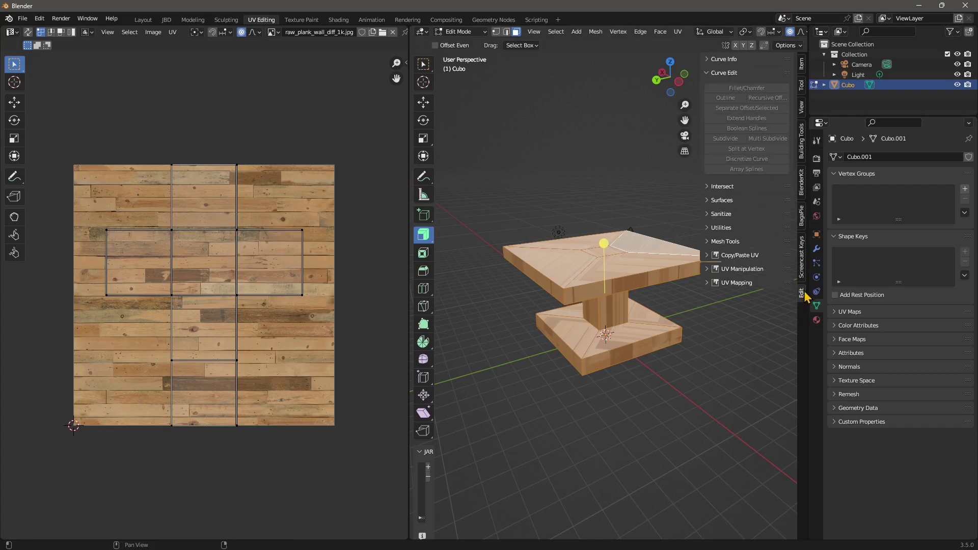
pyautogui.click(708, 285)
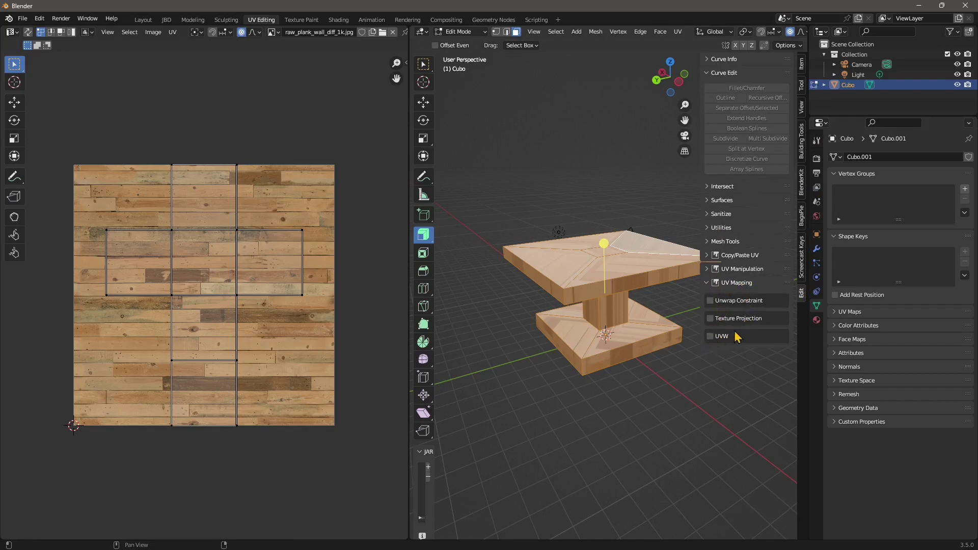
pyautogui.click(711, 319)
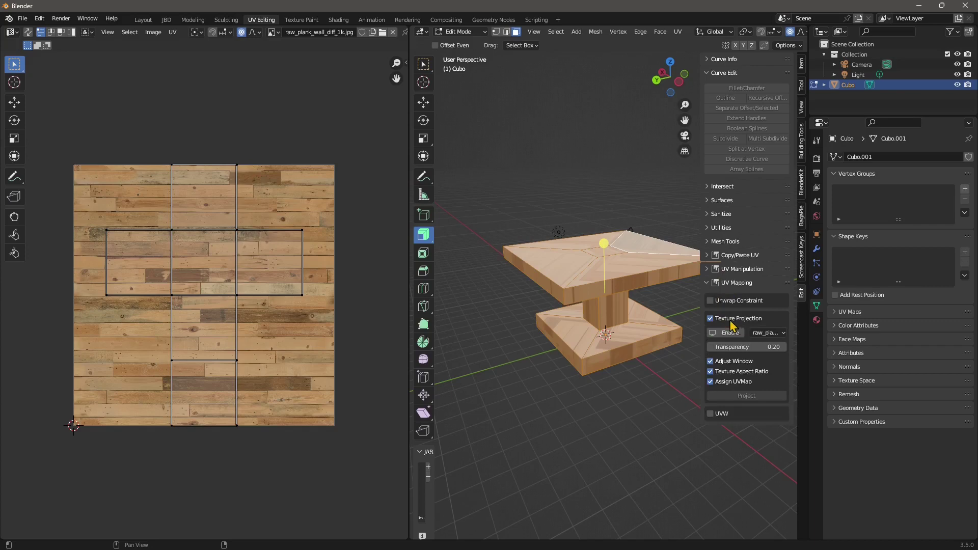
pyautogui.moveTo(699, 332); pyautogui.dragTo(694, 338, button='middle')
pyautogui.click(734, 336)
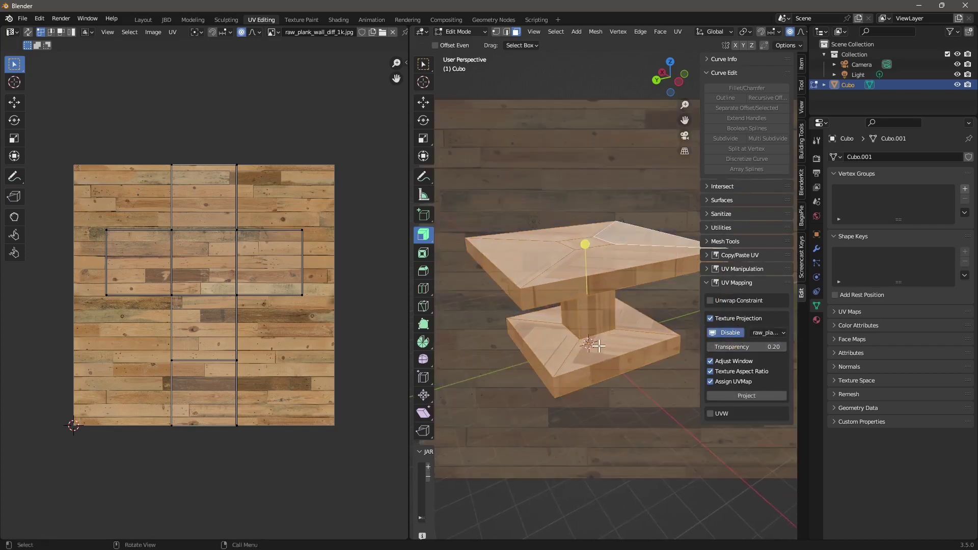
# - Project the plank texture onto all selected faces from the top view and disable the projection overlay
pyautogui.moveTo(622, 366); pyautogui.dragTo(694, 422, button='middle')
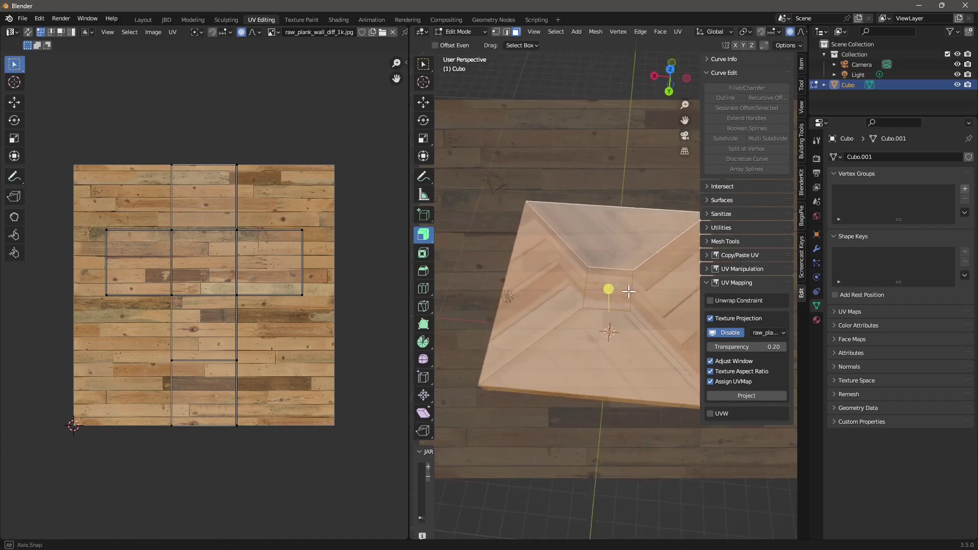
pyautogui.click(671, 73)
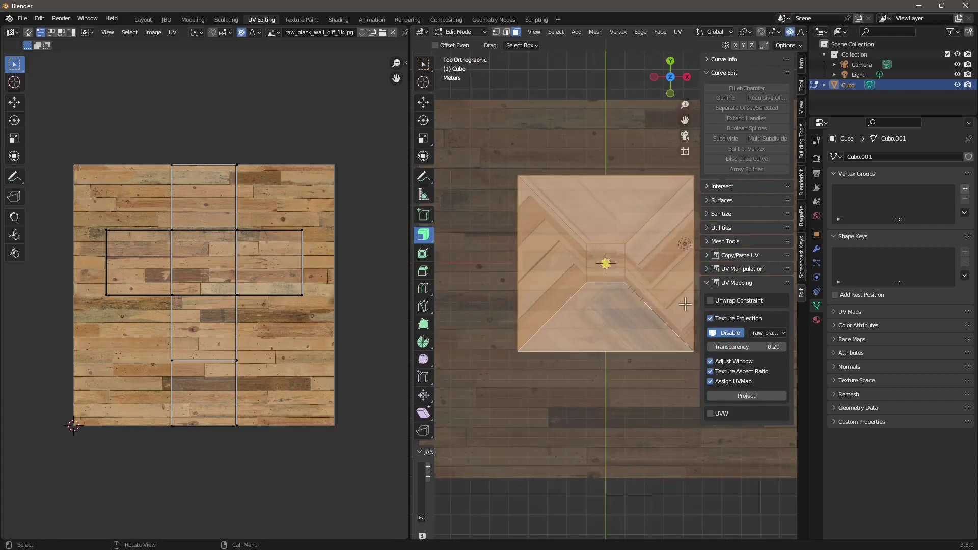
pyautogui.click(738, 397)
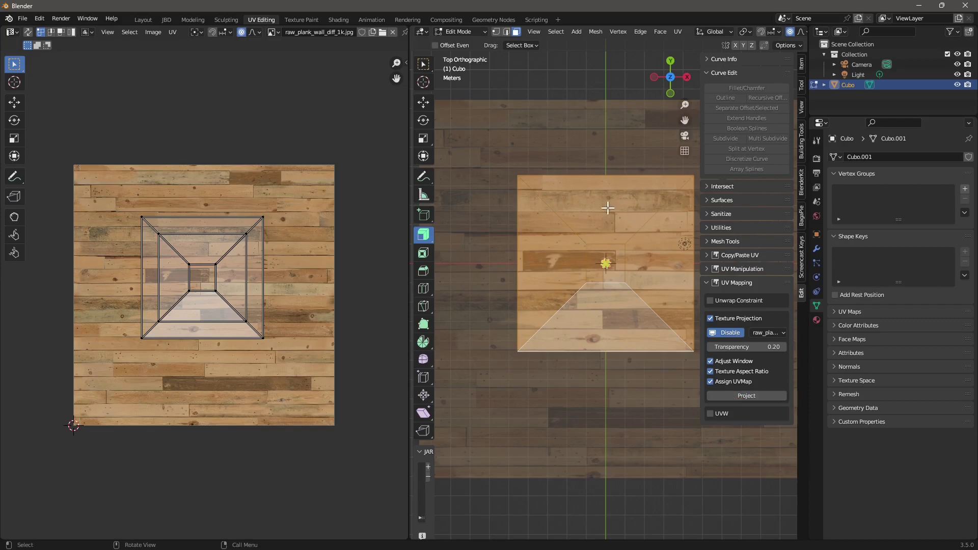
pyautogui.click(725, 332)
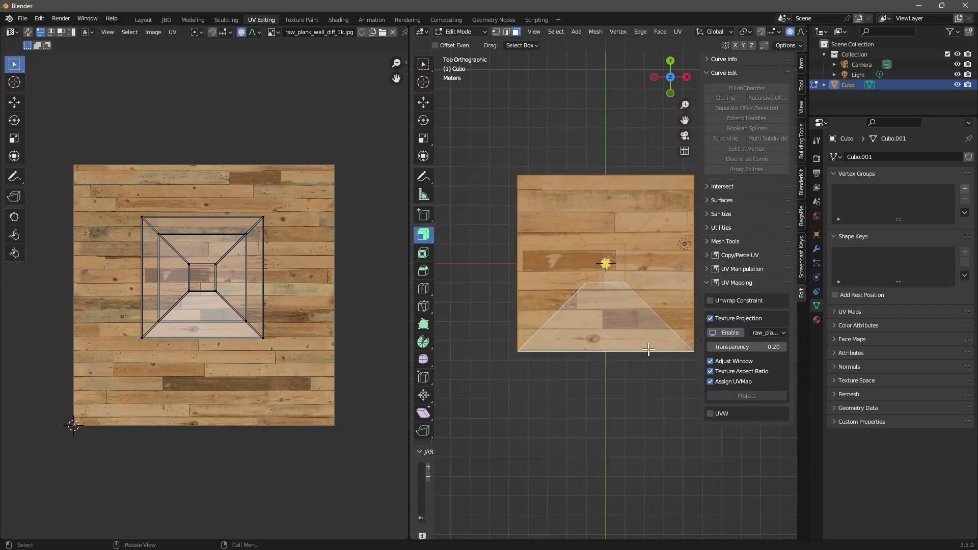
# - Clear the face selection and inspect the projected planks on the table's top, sides and column
pyautogui.click(564, 158)
pyautogui.moveTo(584, 379); pyautogui.dragTo(578, 276, button='middle')
pyautogui.moveTo(597, 338); pyautogui.dragTo(608, 206, button='middle')
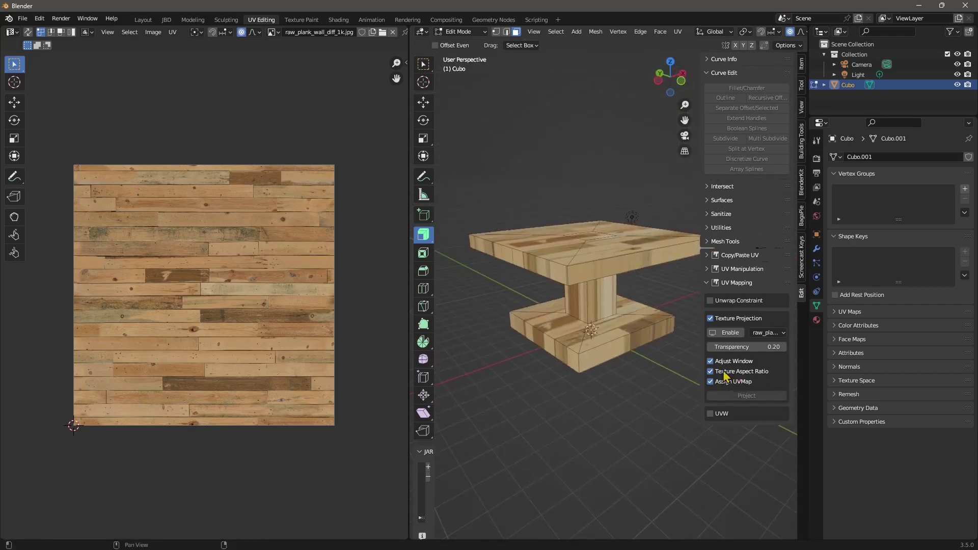
pyautogui.moveTo(634, 279); pyautogui.dragTo(582, 235, button='middle')
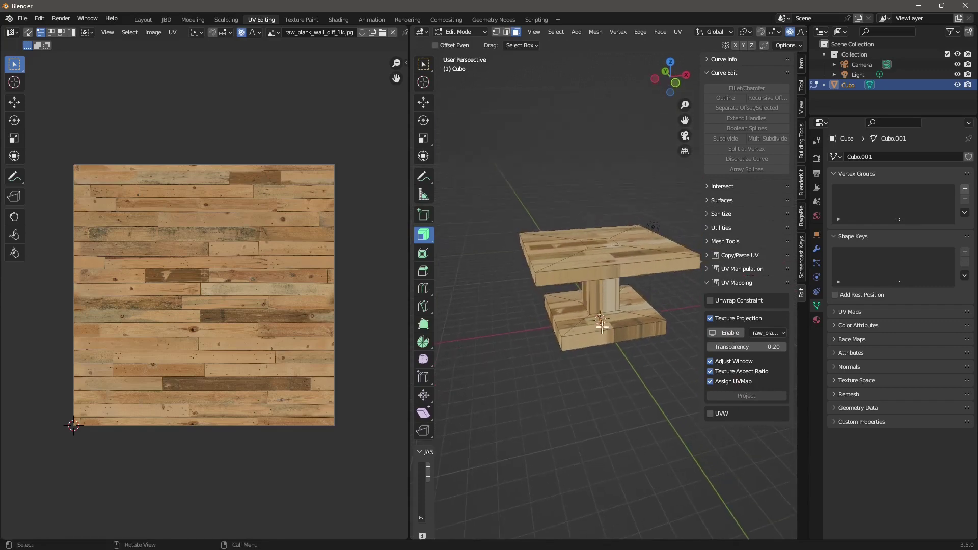
pyautogui.moveTo(602, 327); pyautogui.dragTo(607, 312, button='middle')
# - Enable Magic UV's UVW mapping and try its Box mapping with no faces selected
pyautogui.click(711, 414)
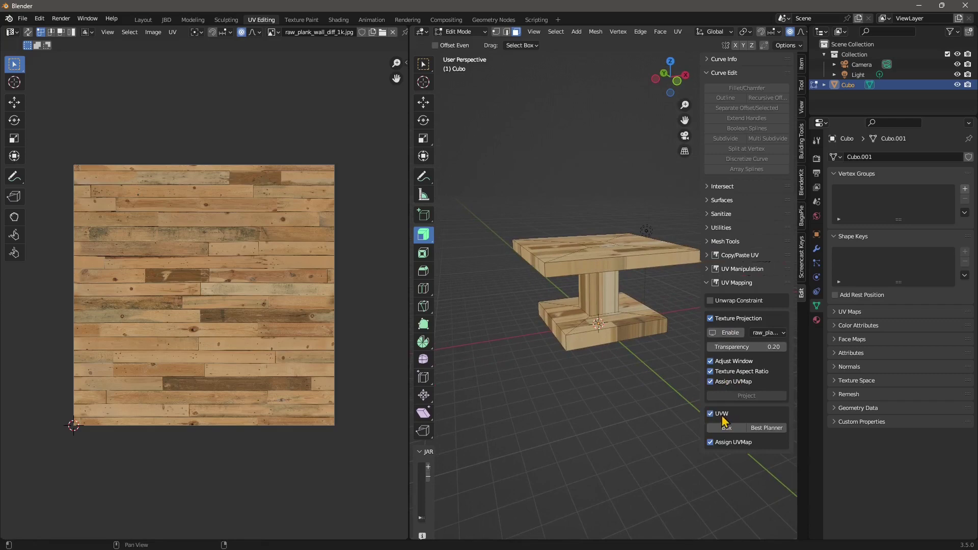
pyautogui.click(727, 428)
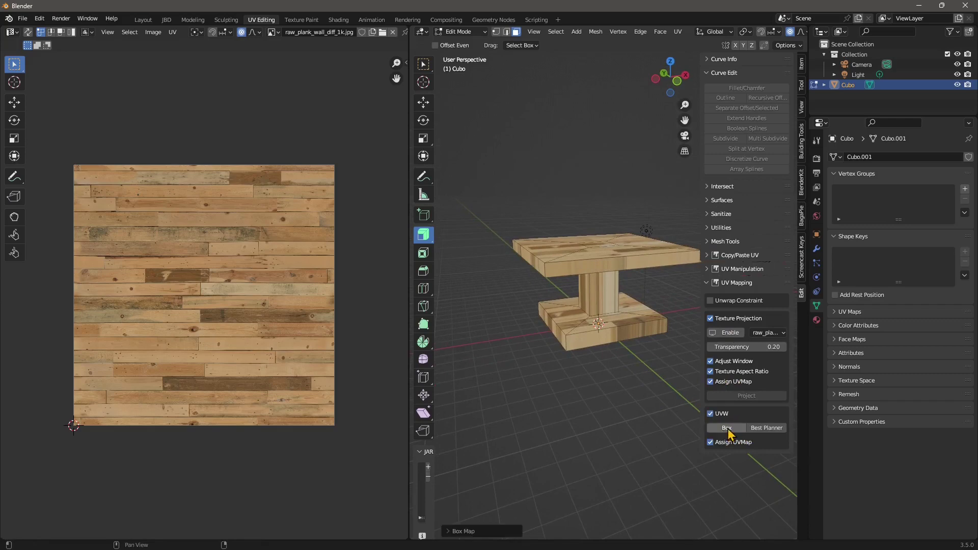
pyautogui.moveTo(533, 306); pyautogui.dragTo(596, 301, button='middle')
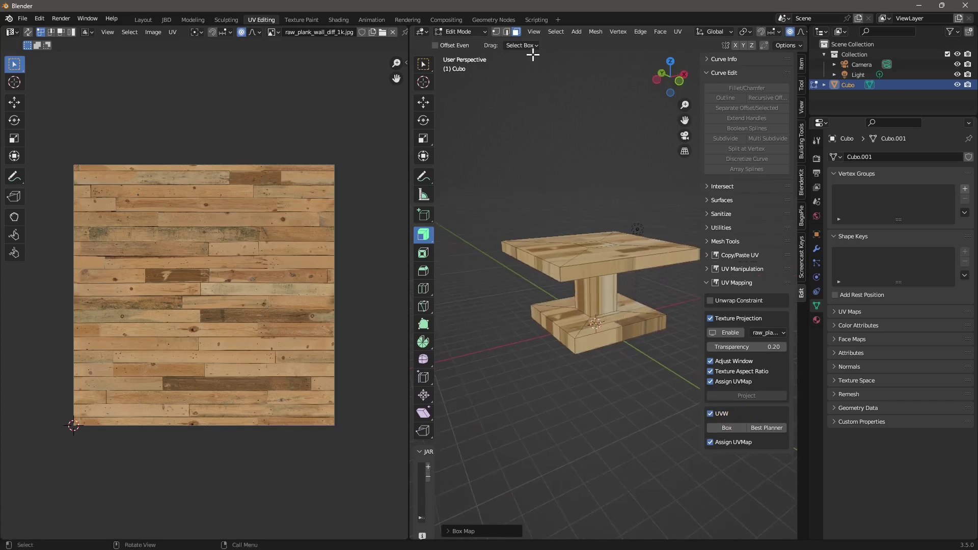
# - Select the column's four side faces and apply UVW Box mapping to them
pyautogui.click(556, 31)
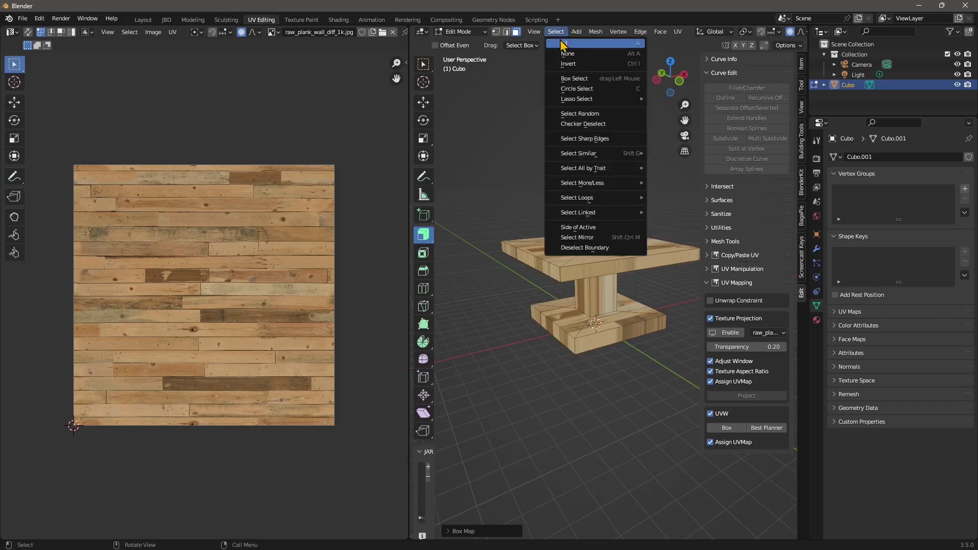
pyautogui.click(595, 302)
pyautogui.moveTo(570, 323); pyautogui.dragTo(624, 306, button='middle')
pyautogui.keyDown('shift'); pyautogui.click(584, 304); pyautogui.keyUp('shift')
pyautogui.keyDown('shift'); pyautogui.click(576, 307); pyautogui.keyUp('shift')
pyautogui.keyDown('shift'); pyautogui.click(618, 301); pyautogui.keyUp('shift')
pyautogui.click(726, 428)
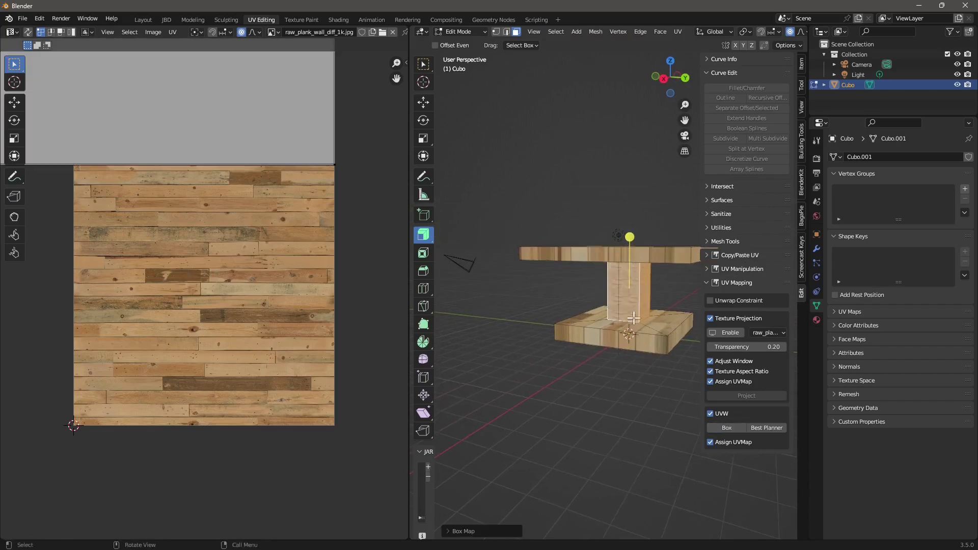
# - Select all of the table's faces and apply UVW Box mapping to them
pyautogui.moveTo(509, 336)
pyautogui.mouseDown(button='middle')
pyautogui.moveTo(472, 338)
pyautogui.moveTo(490, 345)
pyautogui.moveTo(493, 331)
pyautogui.mouseUp(button='middle')
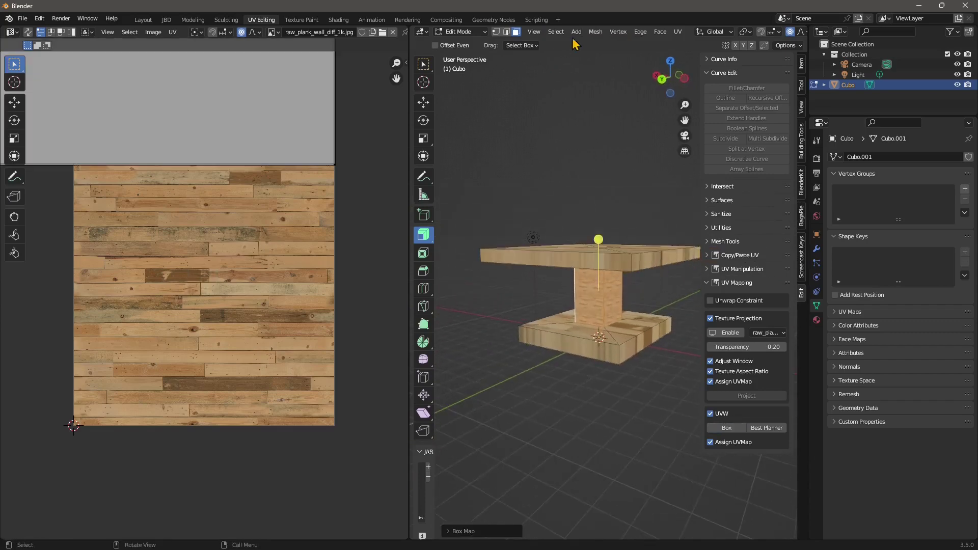
pyautogui.click(556, 31)
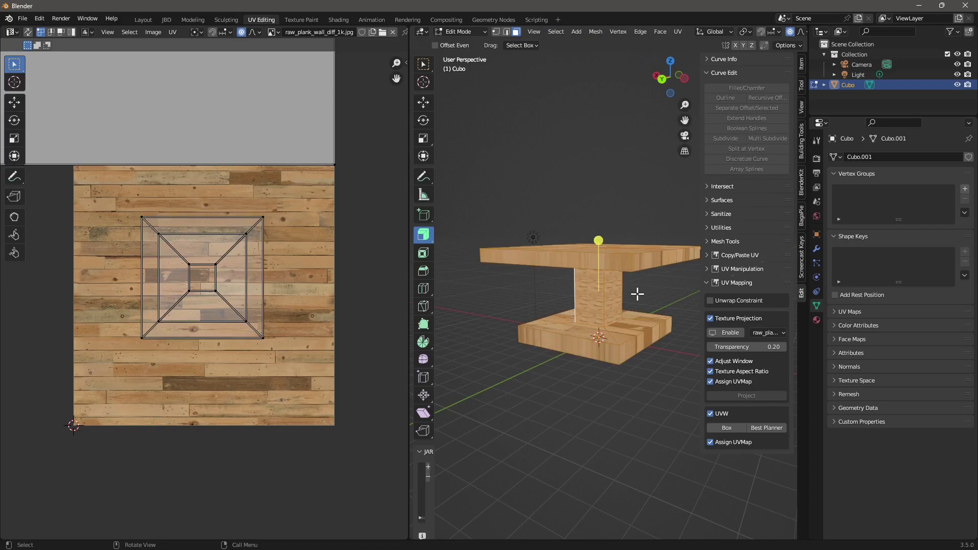
pyautogui.click(738, 430)
pyautogui.moveTo(626, 295); pyautogui.dragTo(572, 406, button='middle')
pyautogui.scroll(6, 632, 306)
pyautogui.scroll(1, 629, 311)
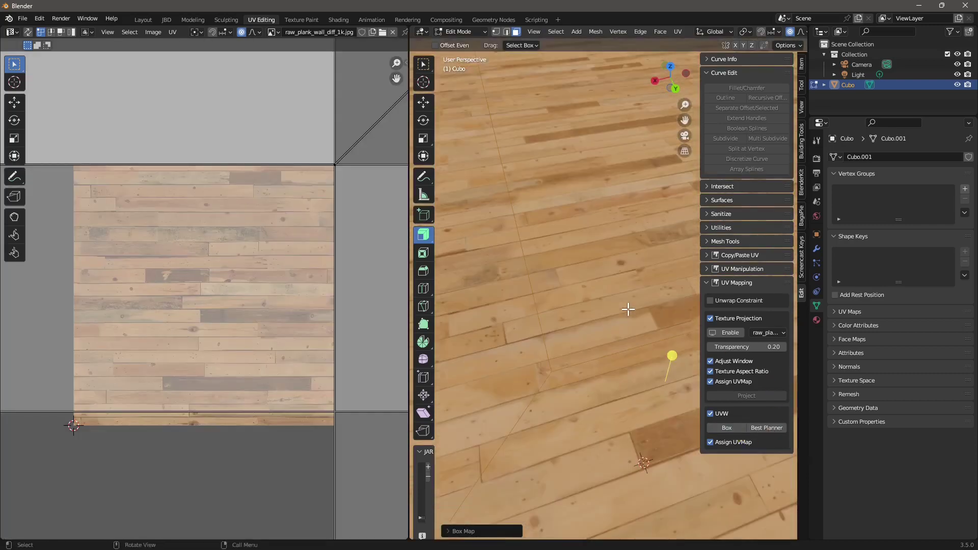
pyautogui.scroll(-8, 248, 337)
pyautogui.scroll(-3, 232, 332)
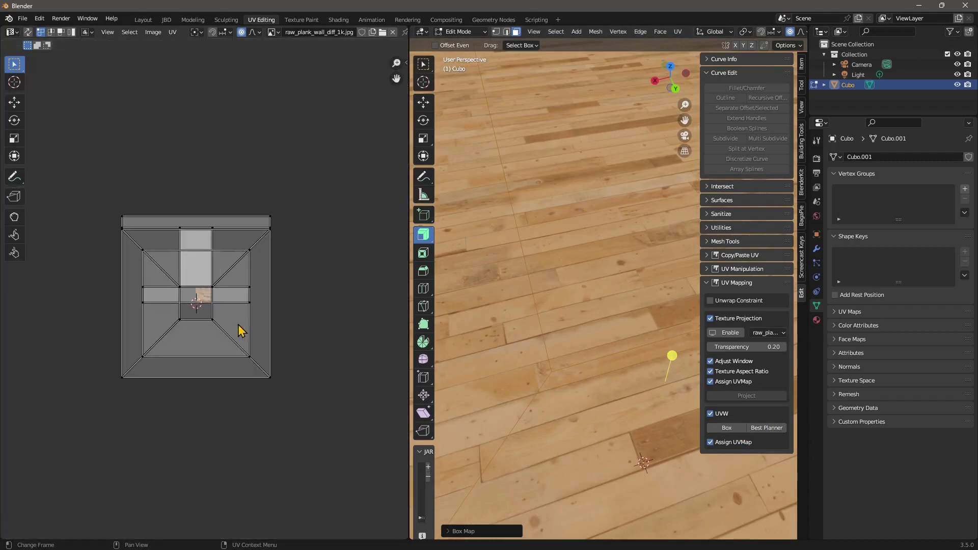
pyautogui.scroll(-7, 541, 327)
pyautogui.moveTo(585, 362); pyautogui.dragTo(581, 300, button='middle')
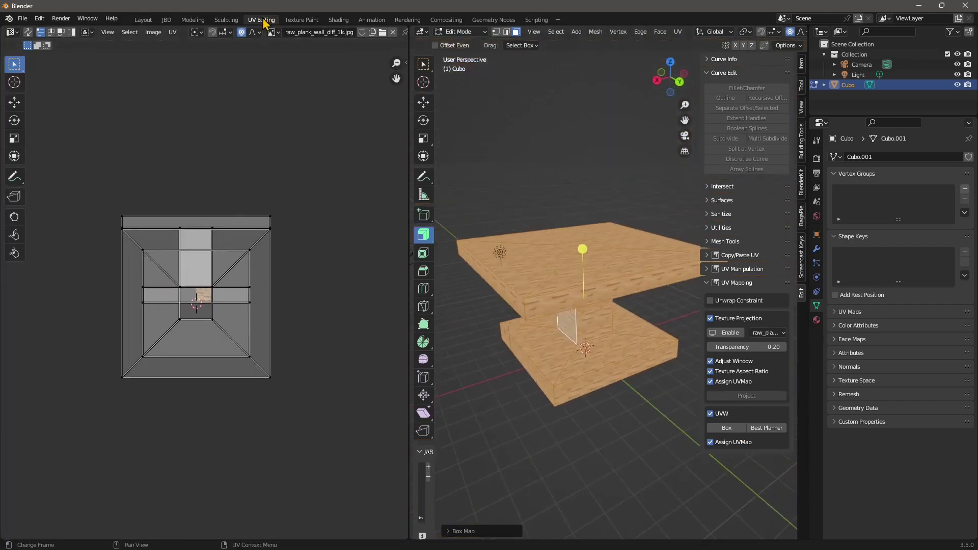
# - Select every UV face in face mode and scale the whole layout down to about 1.3 times the plank image's width
pyautogui.click(61, 32)
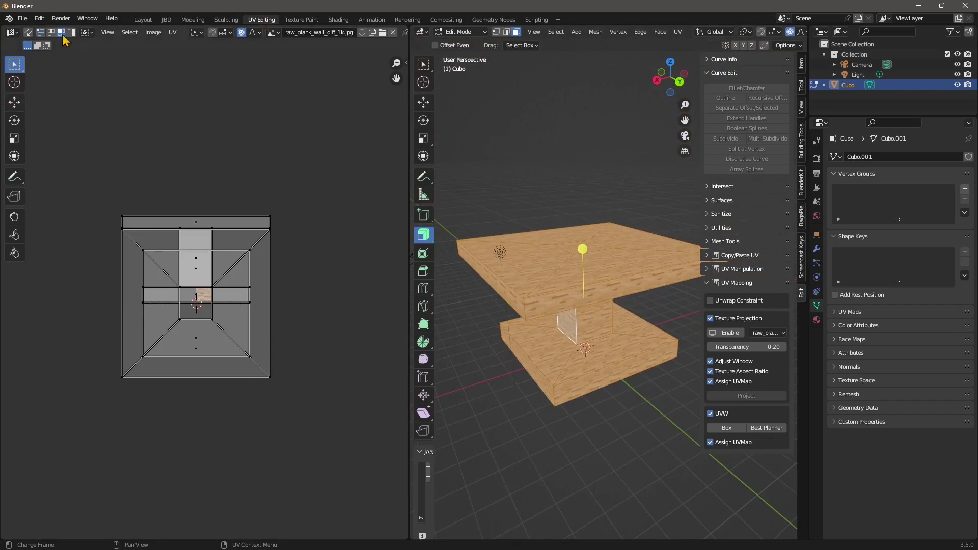
pyautogui.click(129, 32)
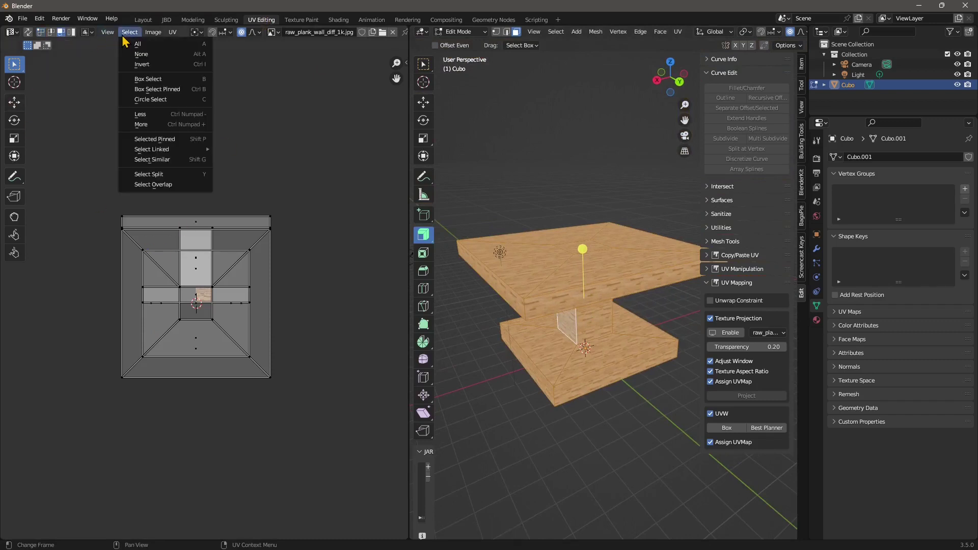
pyautogui.click(140, 44)
pyautogui.click(14, 138)
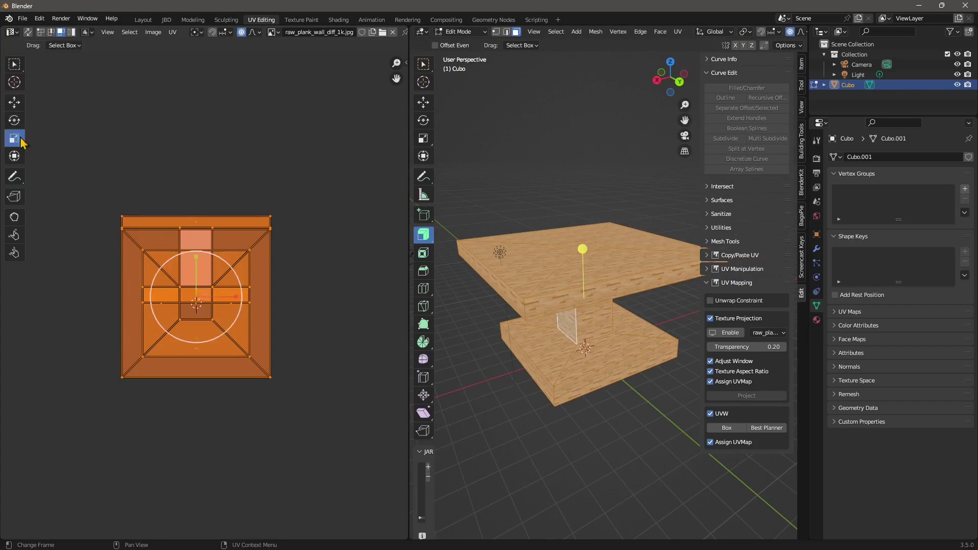
pyautogui.moveTo(212, 278); pyautogui.dragTo(140, 304)
pyautogui.scroll(8, 175, 303)
pyautogui.scroll(2, 175, 303)
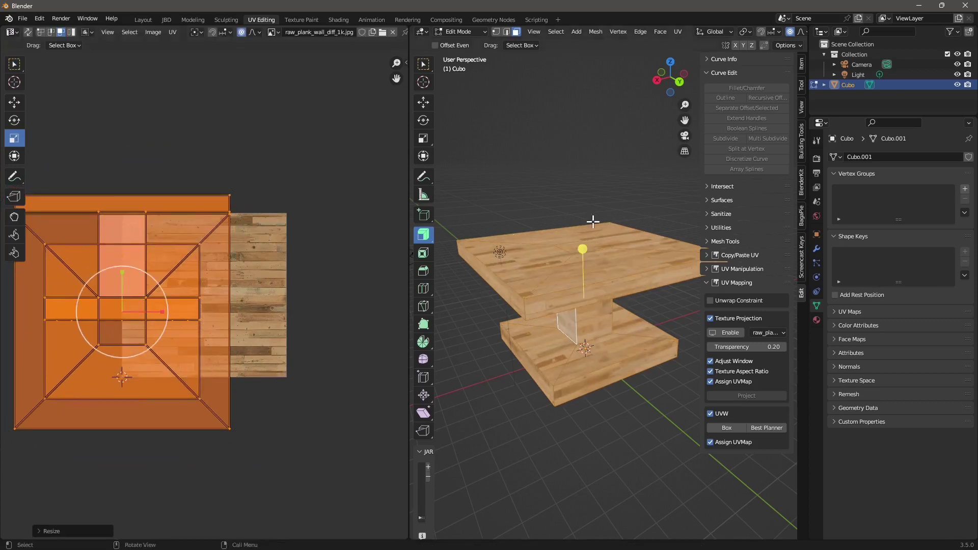
pyautogui.moveTo(607, 248); pyautogui.dragTo(591, 224, button='middle')
# - Try moving one outer trapezoid UV face sideways over the plank image and undo the move
pyautogui.click(222, 250)
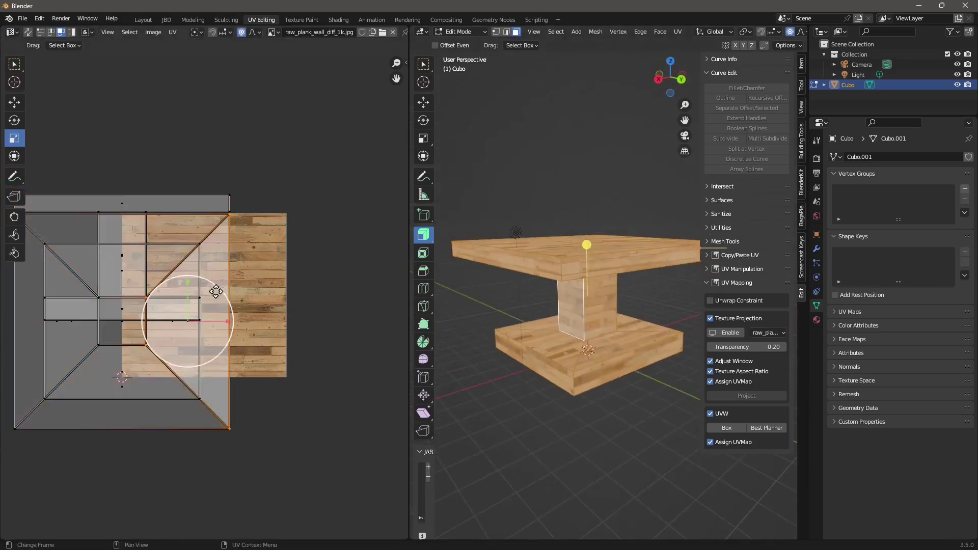
pyautogui.click(16, 105)
pyautogui.moveTo(225, 321); pyautogui.dragTo(273, 326)
pyautogui.hotkey('ctrl', 'z')
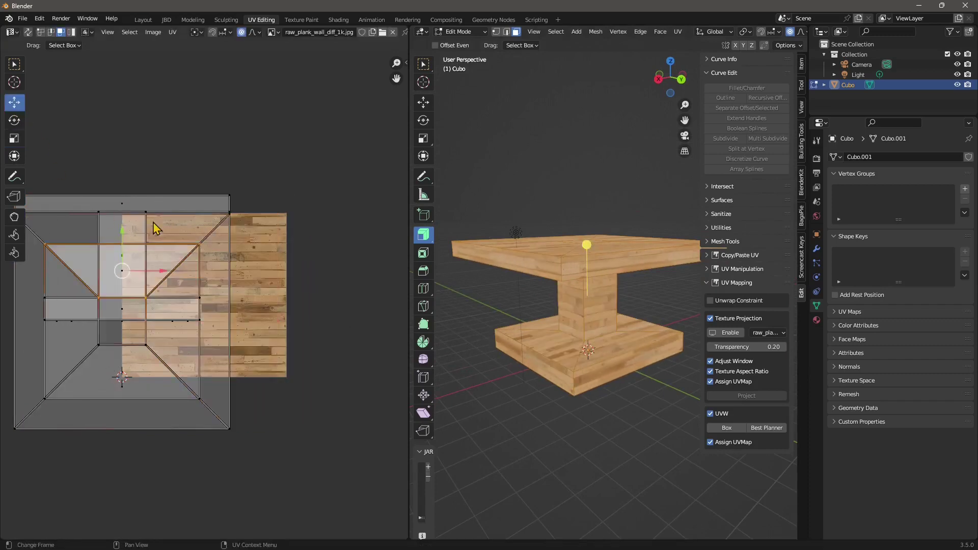
# - Pick the narrow strip UV face, clear the UV selection, and examine the plank layout around the table
pyautogui.click(127, 204)
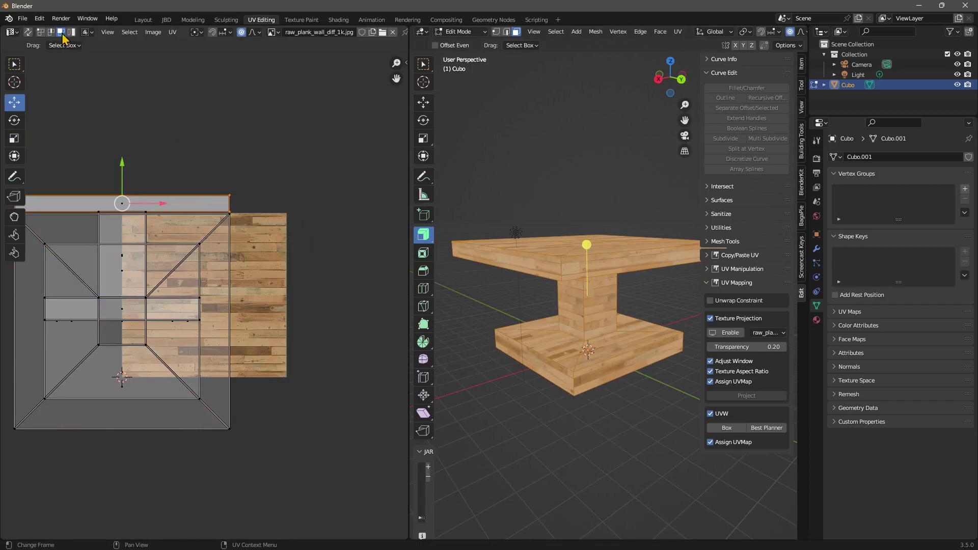
pyautogui.click(286, 182)
pyautogui.moveTo(549, 316); pyautogui.dragTo(583, 342, button='middle')
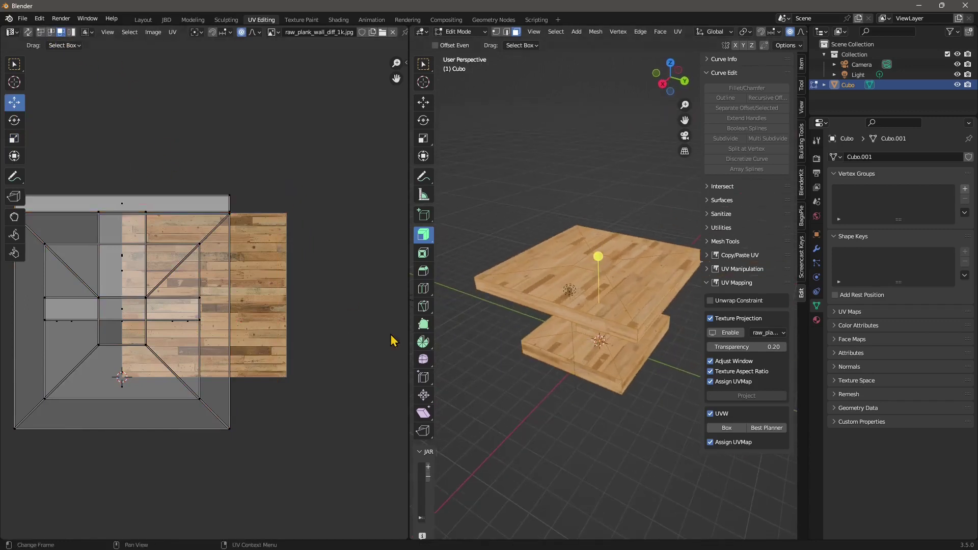
pyautogui.moveTo(652, 402); pyautogui.dragTo(609, 337, button='middle')
pyautogui.scroll(-3, 609, 336)
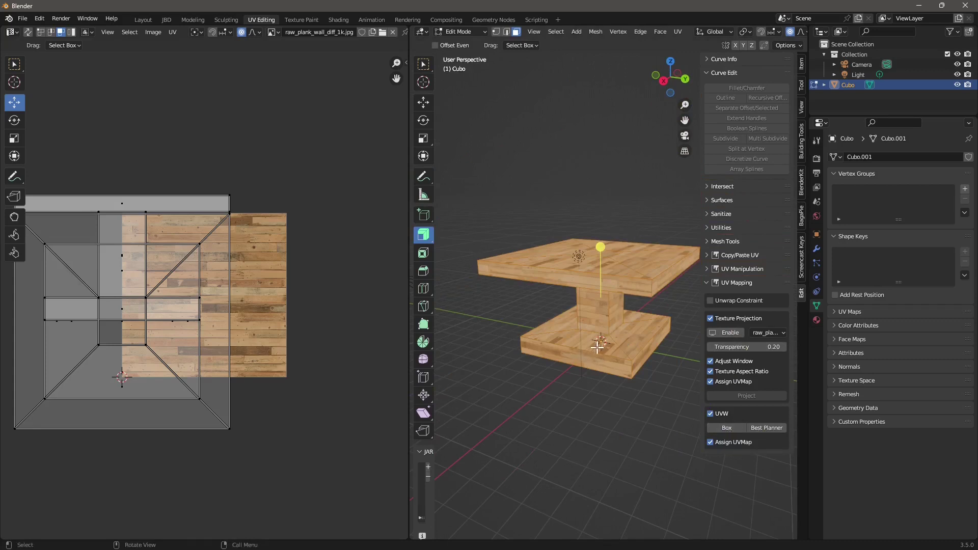
# - Try UVW Best Planner mapping on the table, undo it, and collapse the UV Mapping options
pyautogui.click(767, 429)
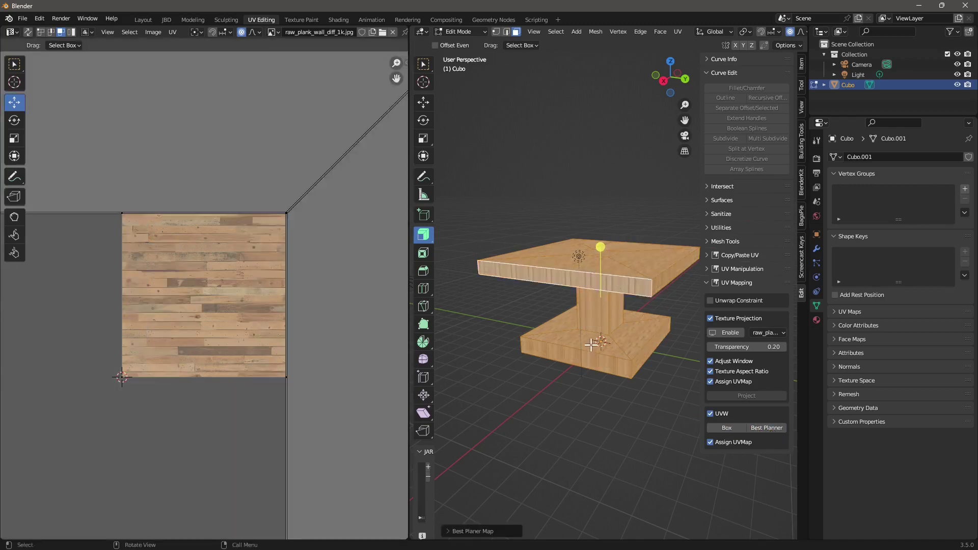
pyautogui.hotkey('ctrl', 'z')
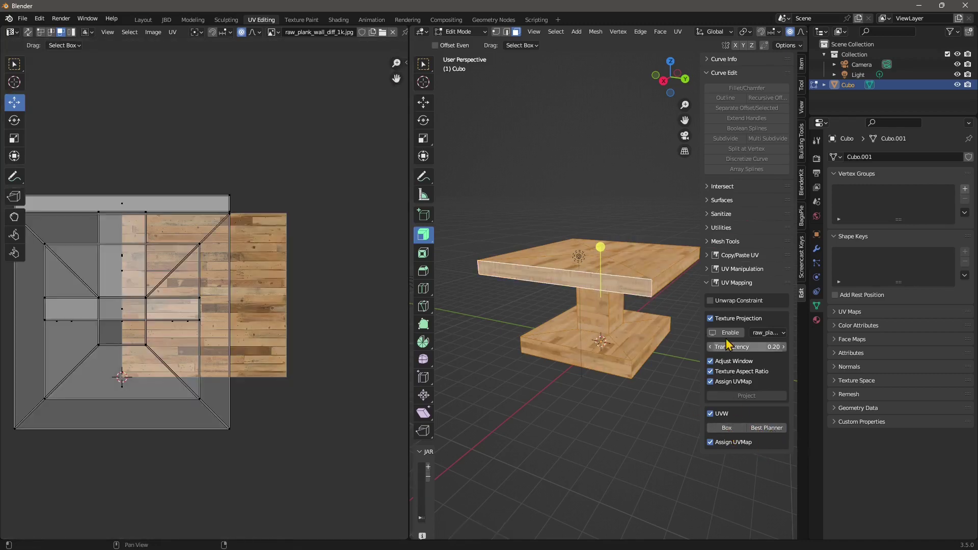
pyautogui.click(708, 284)
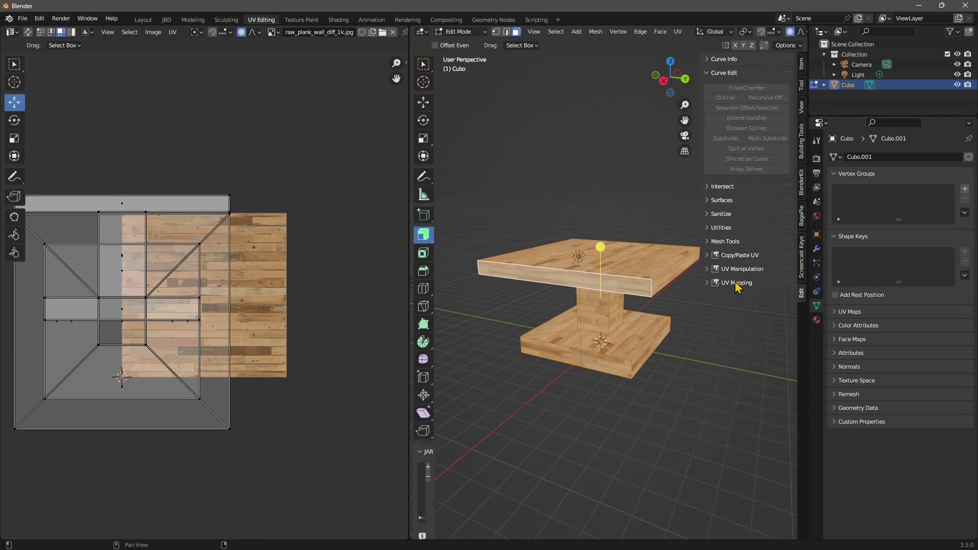
# - Expand Magic UV's UV Manipulation options and examine the table alongside its UV layout
pyautogui.moveTo(739, 293); pyautogui.dragTo(777, 291, button='middle')
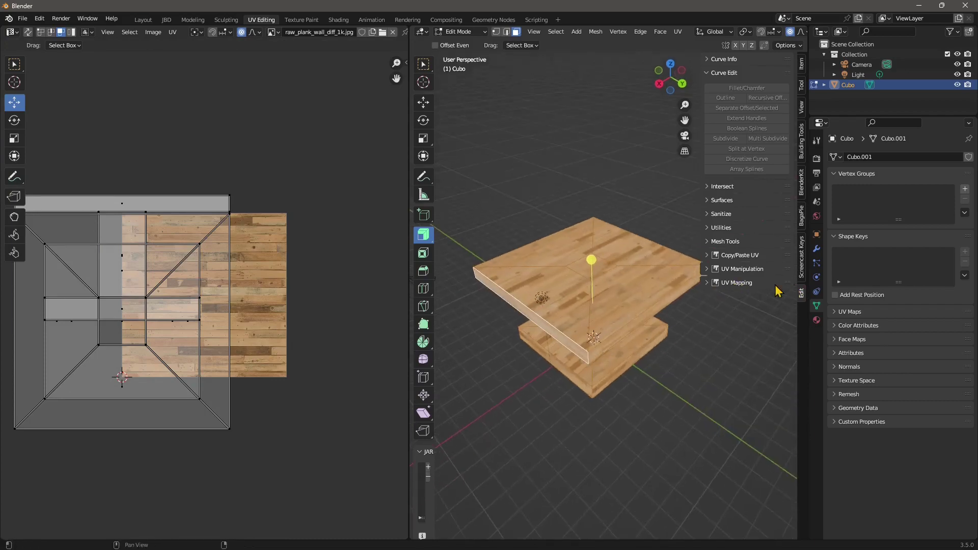
pyautogui.moveTo(598, 382); pyautogui.dragTo(595, 312, button='middle')
pyautogui.click(740, 269)
pyautogui.scroll(2, 577, 334)
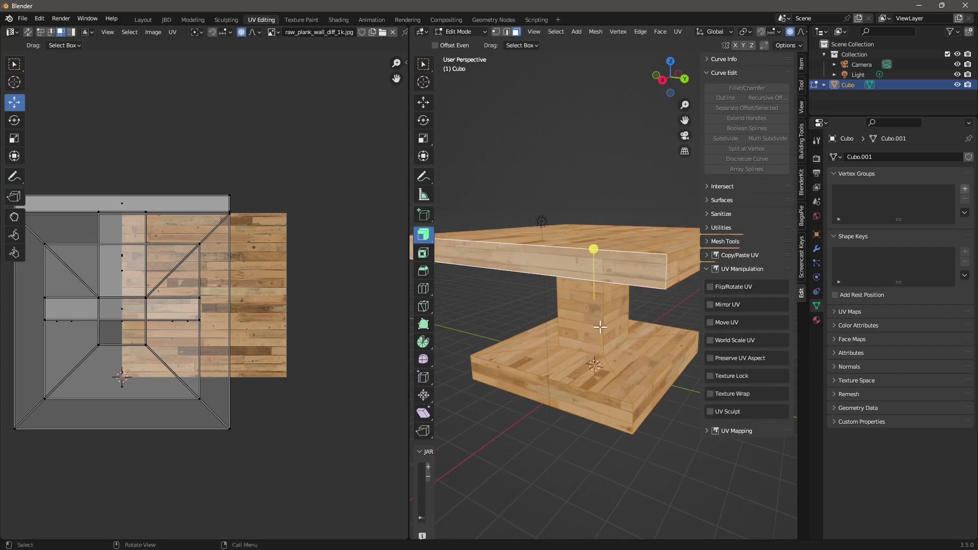
pyautogui.scroll(-3, 600, 328)
pyautogui.scroll(-2, 157, 268)
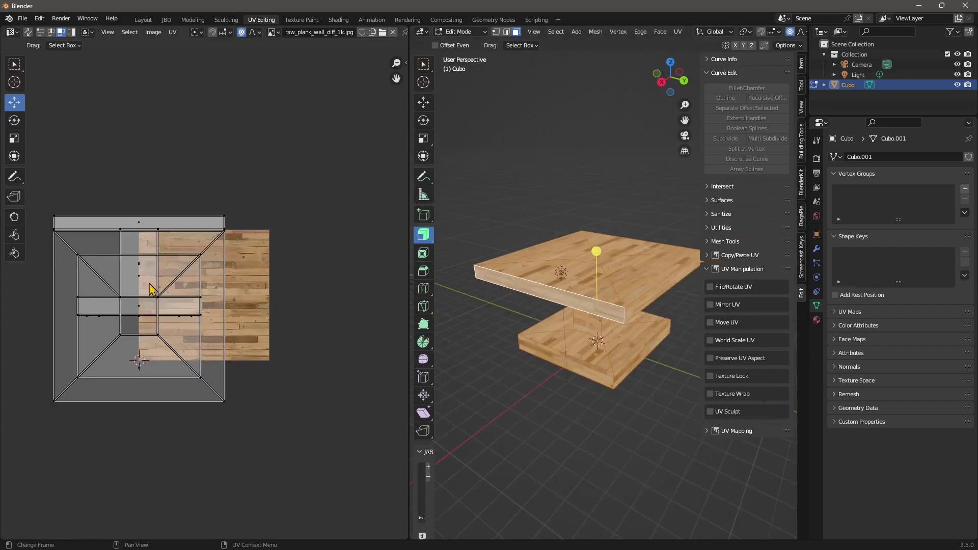
pyautogui.scroll(3, 151, 289)
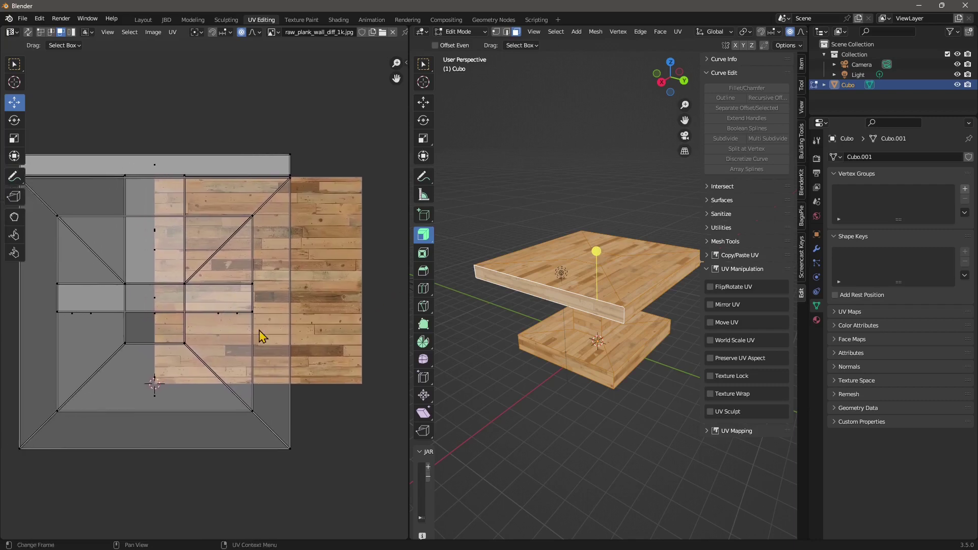
# - Clear the face selection, reselect all of the table's faces, and activate the Move tool for the mesh
pyautogui.click(557, 31)
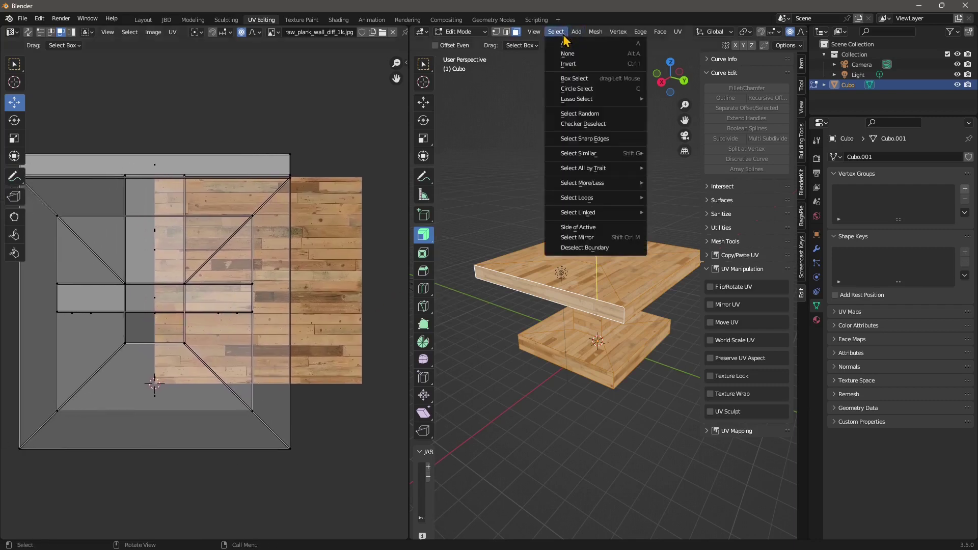
pyautogui.moveTo(593, 259); pyautogui.dragTo(600, 316, button='middle')
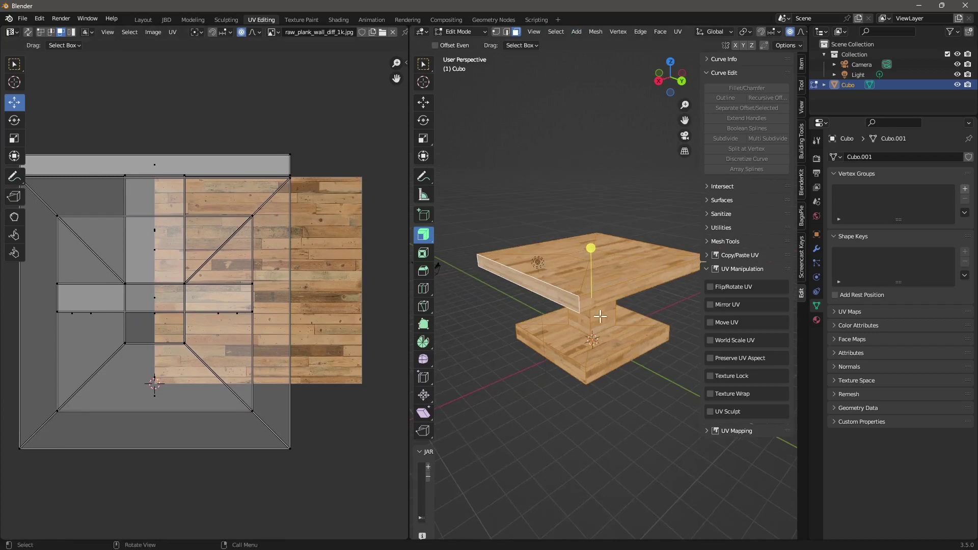
pyautogui.click(549, 135)
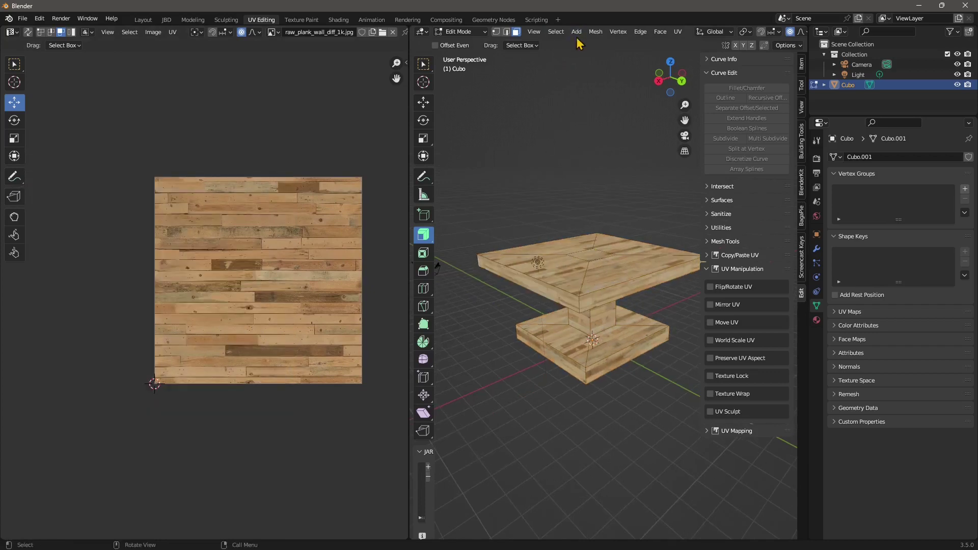
pyautogui.click(556, 32)
pyautogui.click(570, 44)
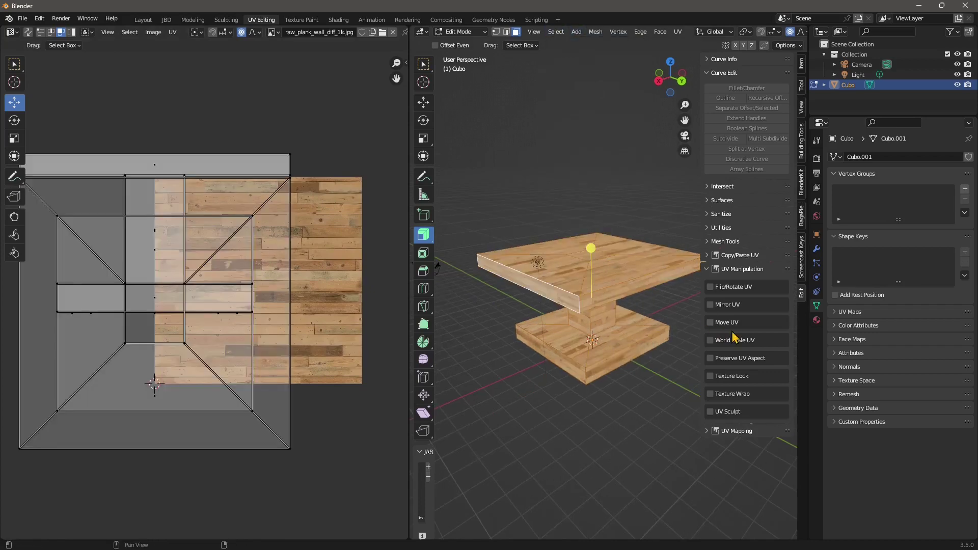
pyautogui.click(423, 103)
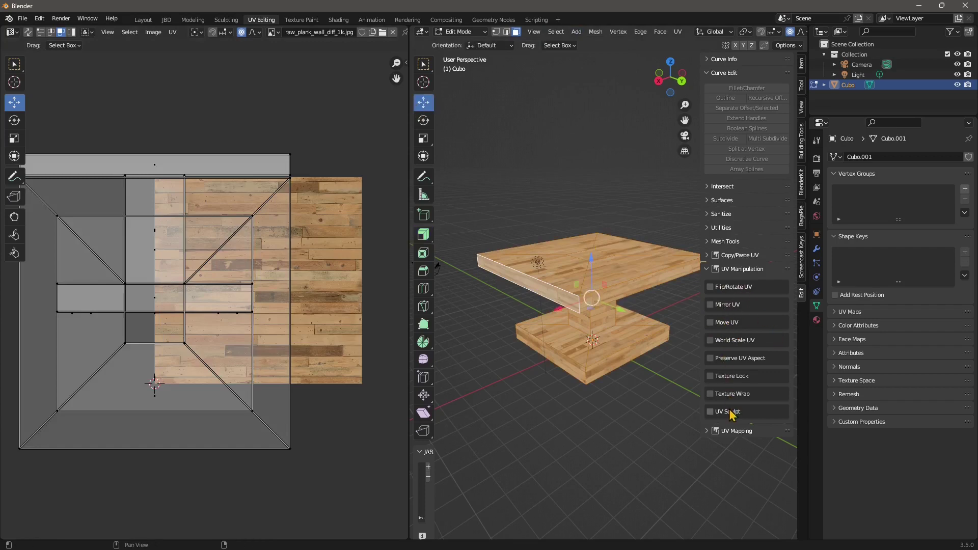
# - Enable World Scale UV in Scaling Density mode and measure the source texel density of the selected faces
pyautogui.click(735, 341)
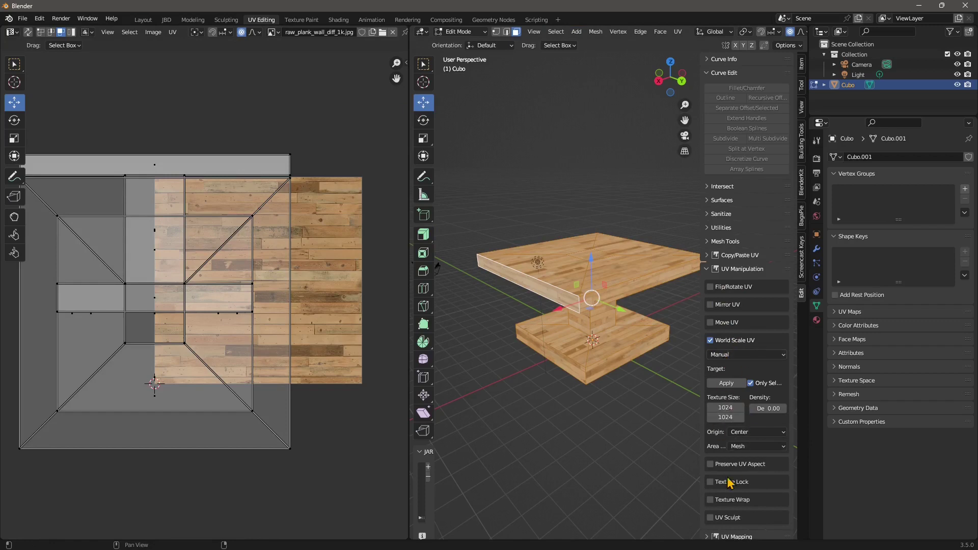
pyautogui.click(723, 355)
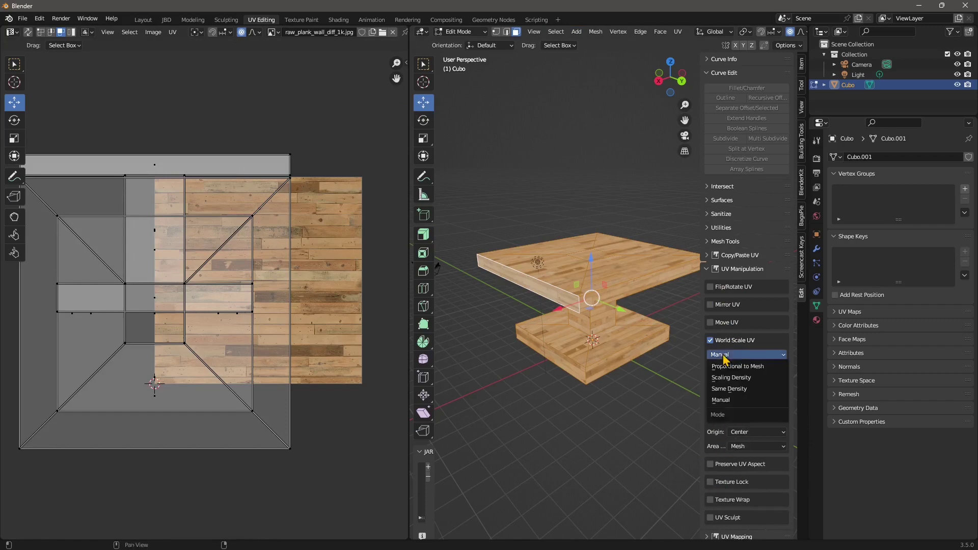
pyautogui.click(736, 380)
pyautogui.click(731, 385)
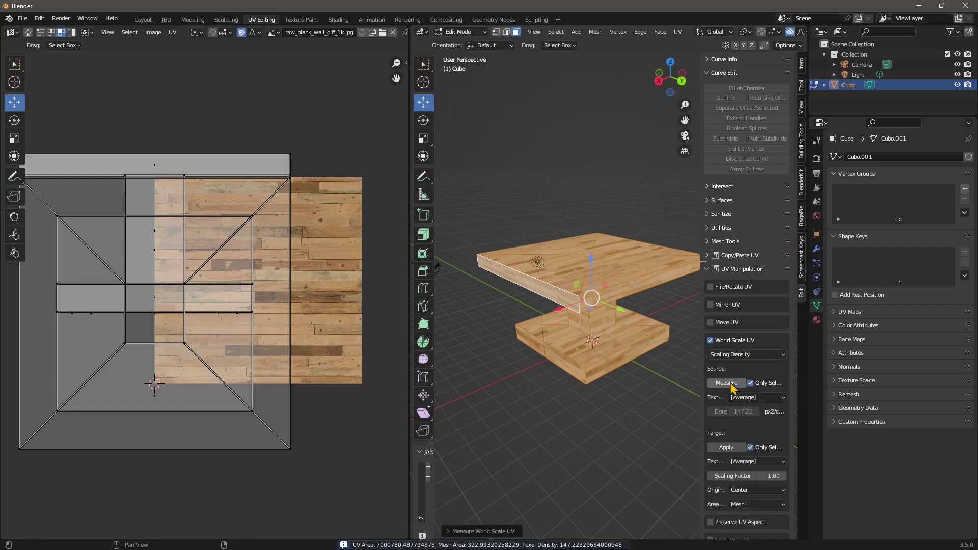
# - Set the World Scale UV scaling factor to 0.1 and apply it to the table's faces
pyautogui.click(764, 476)
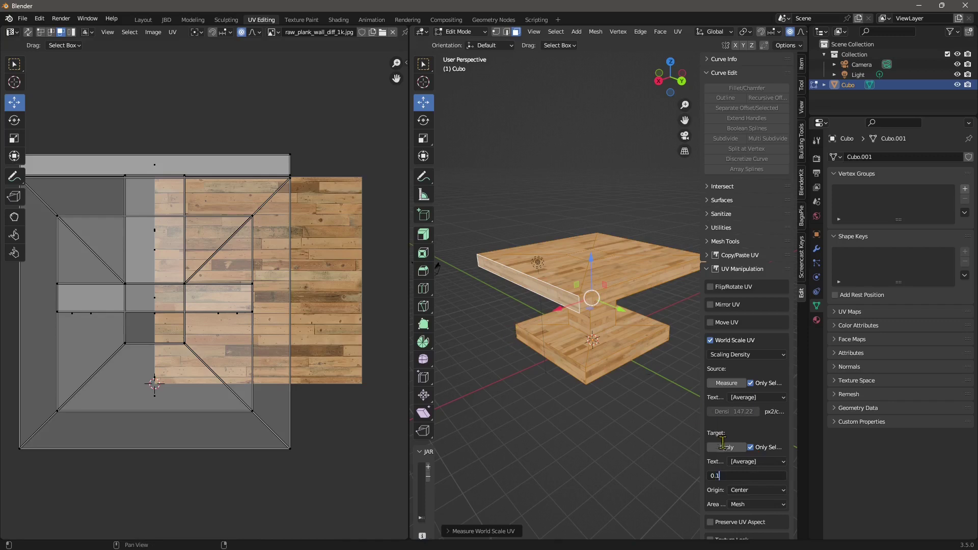
pyautogui.click(723, 444)
pyautogui.click(728, 449)
pyautogui.scroll(2, 662, 382)
pyautogui.moveTo(644, 352); pyautogui.dragTo(627, 366, button='middle')
# - Set the World Scale UV scaling factor to 10, apply it to the selected faces, and inspect the planks
pyautogui.click(761, 475)
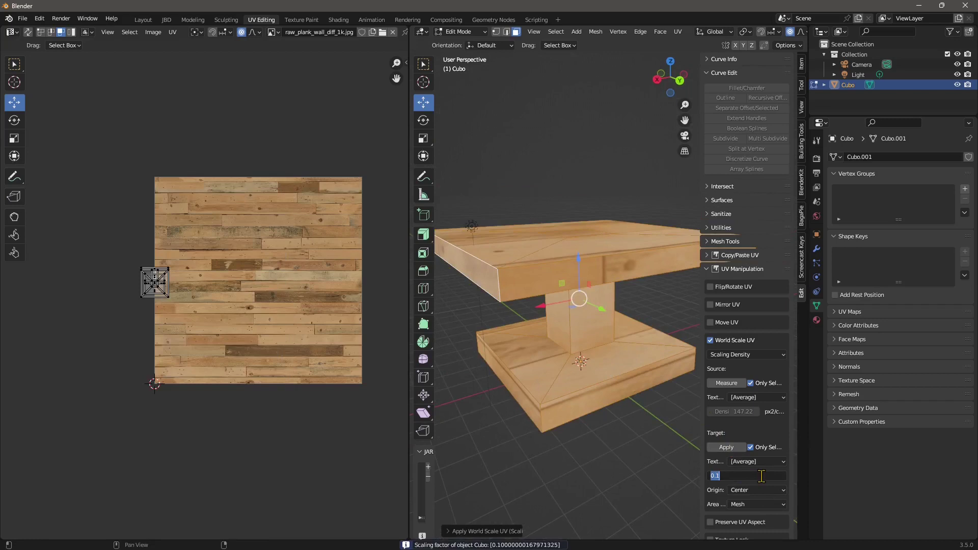
pyautogui.write('10')
pyautogui.click(726, 446)
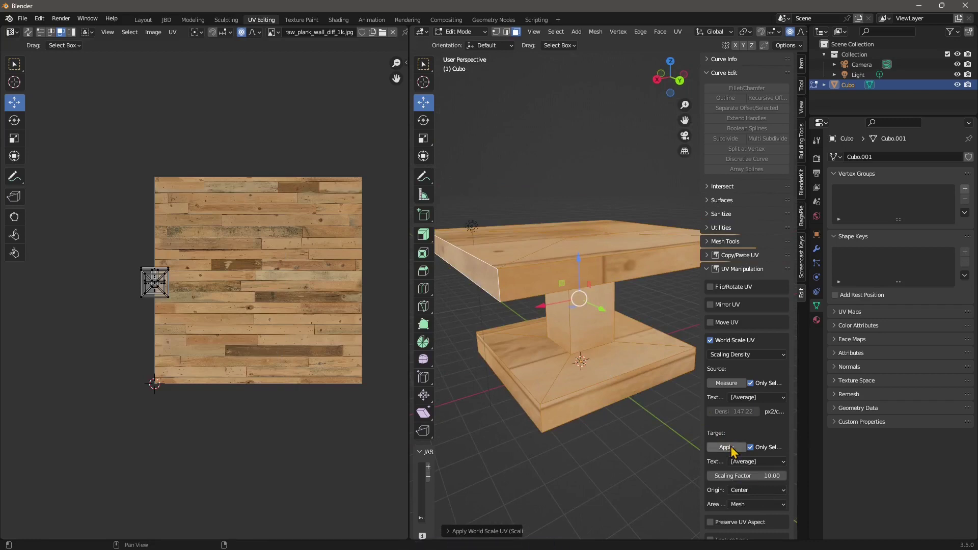
pyautogui.scroll(5, 578, 292)
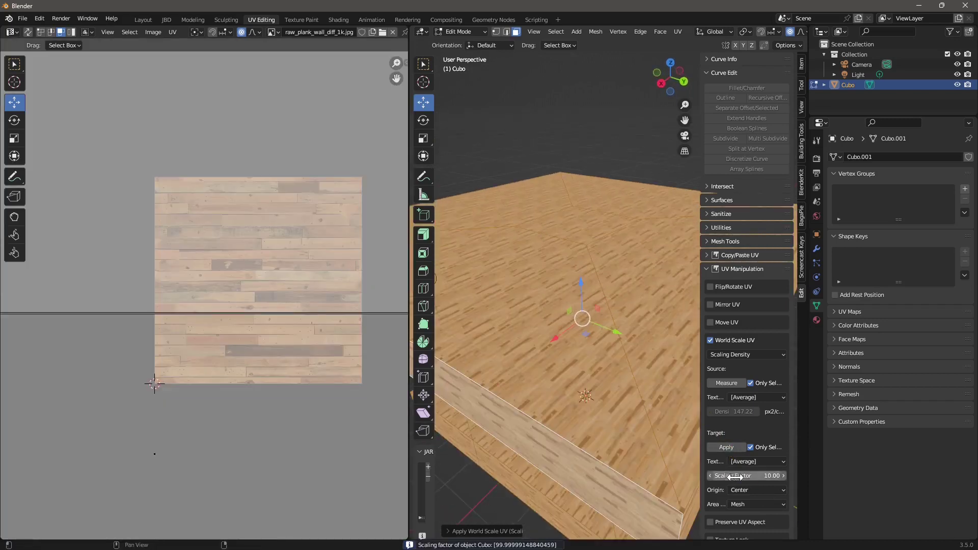
pyautogui.scroll(-2, 572, 393)
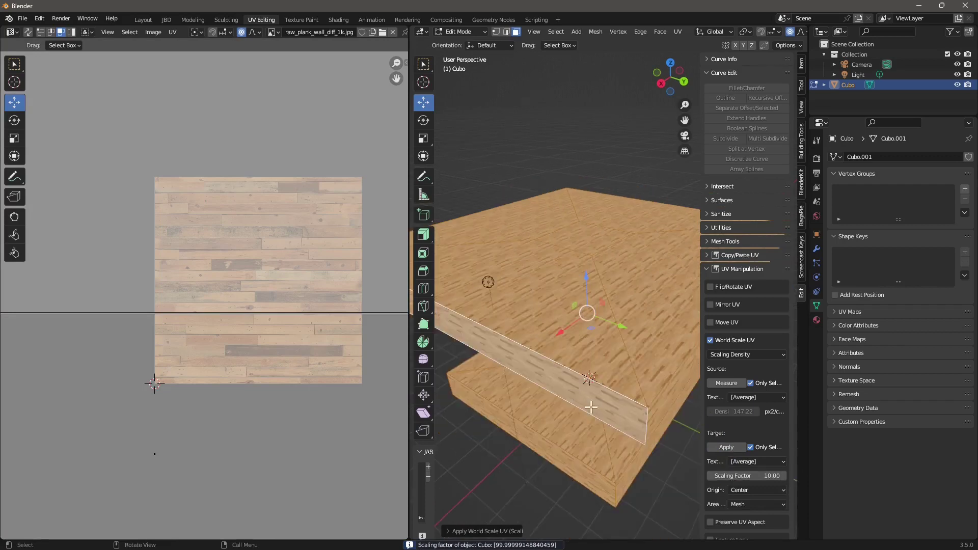
pyautogui.moveTo(591, 406); pyautogui.dragTo(585, 285, button='middle')
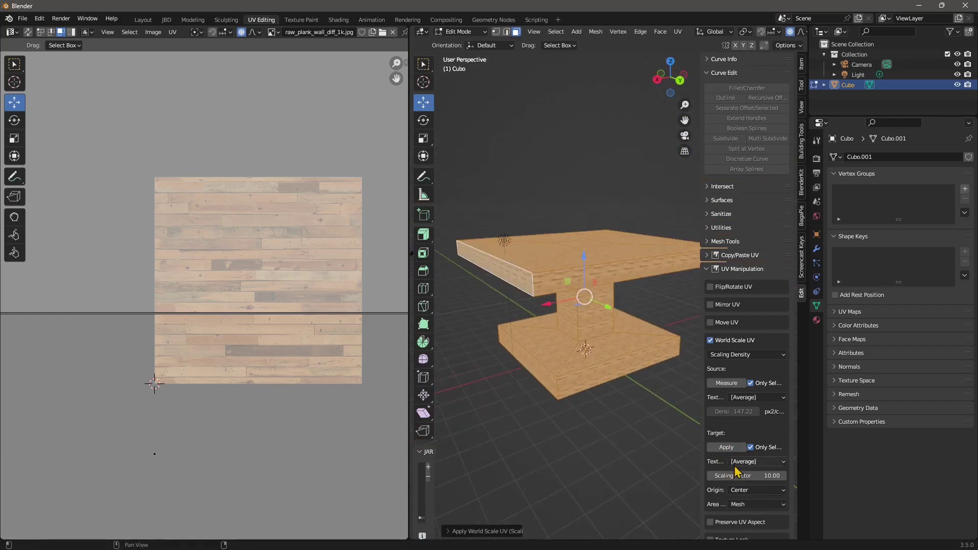
# - Undo the last World Scale UV applications and clear the table's face selection to check its planks
pyautogui.hotkey('ctrl', 'z')
pyautogui.hotkey('ctrl', 'z')
pyautogui.scroll(-2, 586, 358)
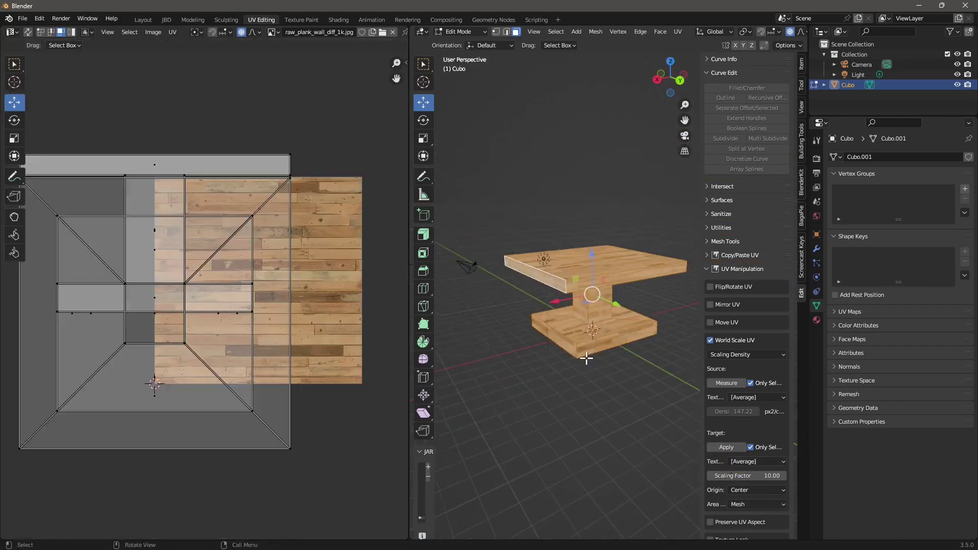
pyautogui.click(580, 407)
pyautogui.moveTo(522, 364); pyautogui.dragTo(603, 399, button='middle')
pyautogui.scroll(3, 618, 388)
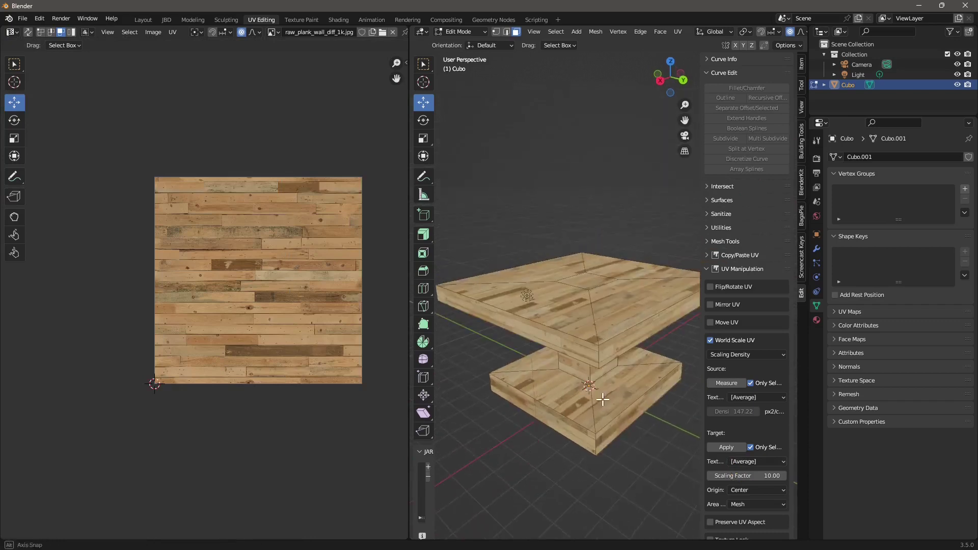
pyautogui.scroll(2, 281, 358)
pyautogui.moveTo(506, 332); pyautogui.dragTo(581, 342, button='middle')
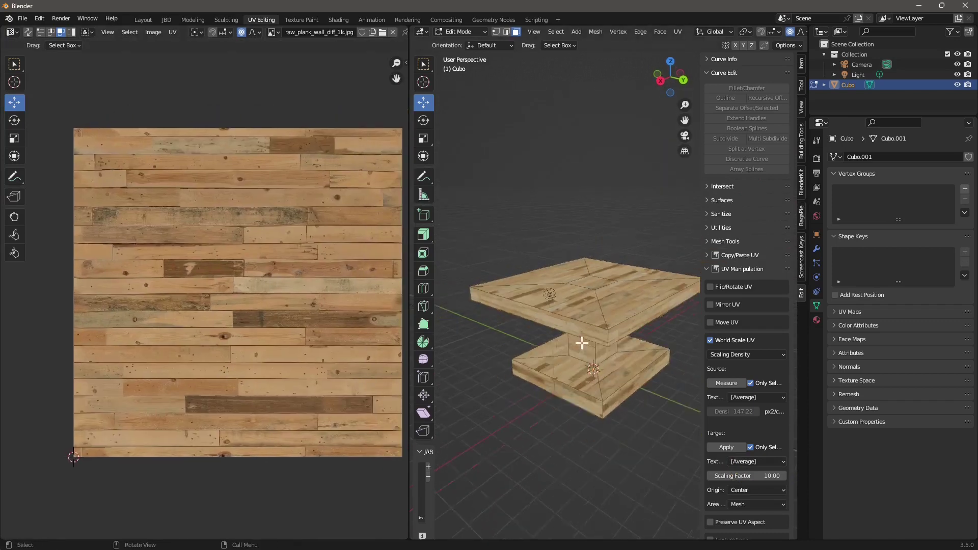
# - Select all of the table's faces to show their full UV layout over the plank texture
pyautogui.click(556, 31)
pyautogui.click(558, 32)
pyautogui.click(557, 32)
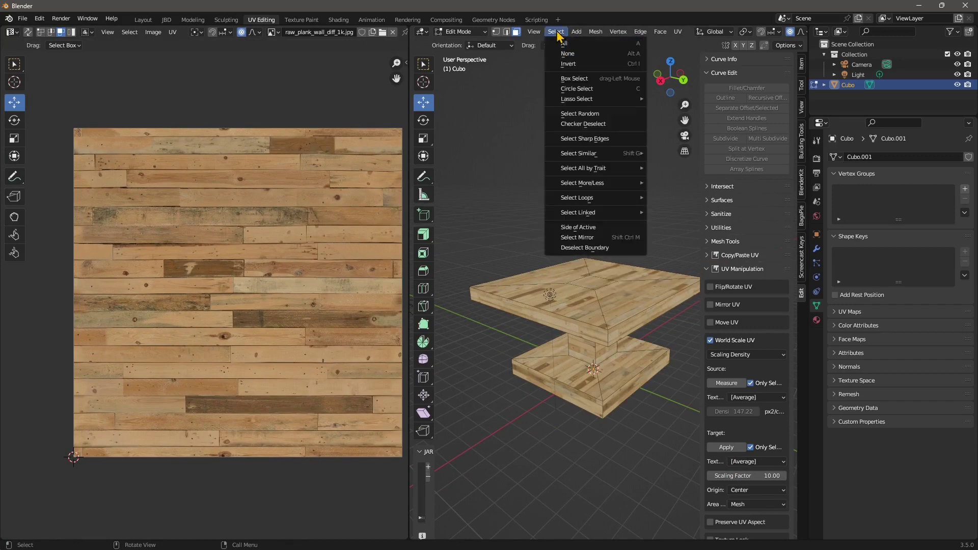
pyautogui.click(563, 44)
pyautogui.scroll(-2, 265, 359)
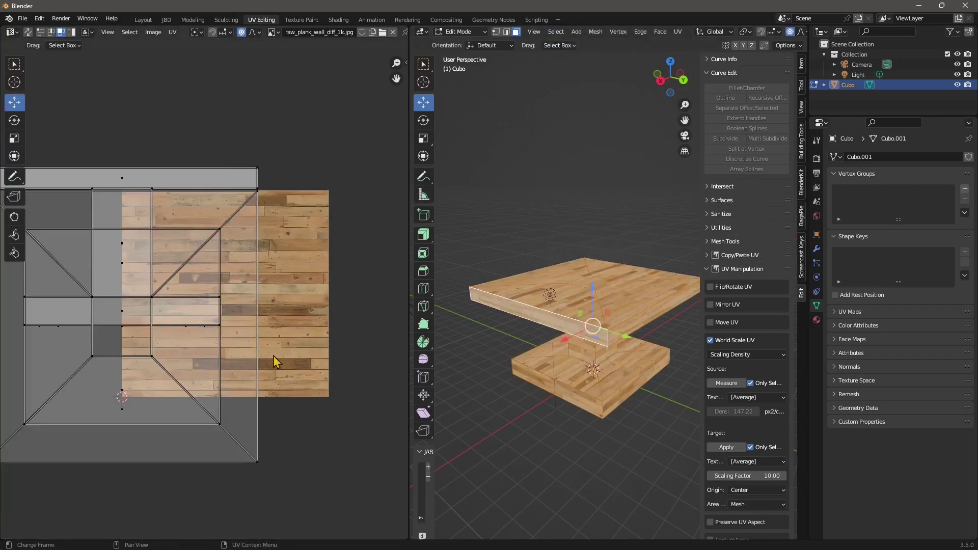
pyautogui.scroll(1, 510, 391)
pyautogui.scroll(-2, 285, 372)
pyautogui.moveTo(227, 373); pyautogui.dragTo(297, 372, button='middle')
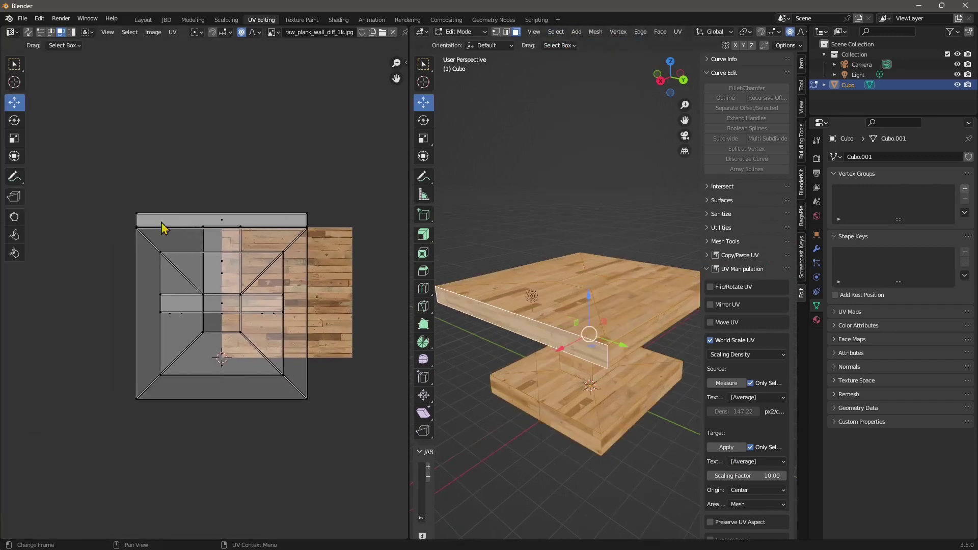
# - Move the entire UV layout left along X until it clears the plank image, deselect the UVs, and inspect the planks on the table
pyautogui.press('a')
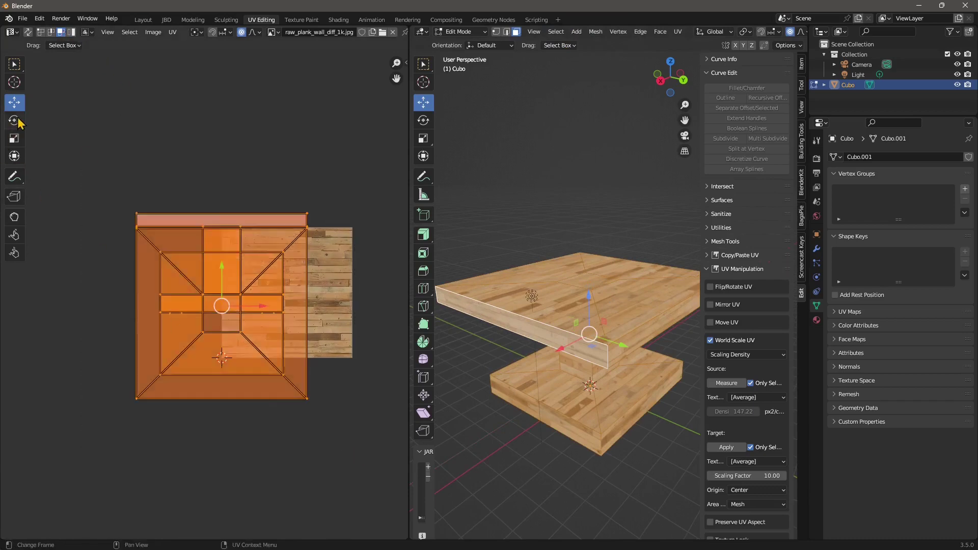
pyautogui.press('g')
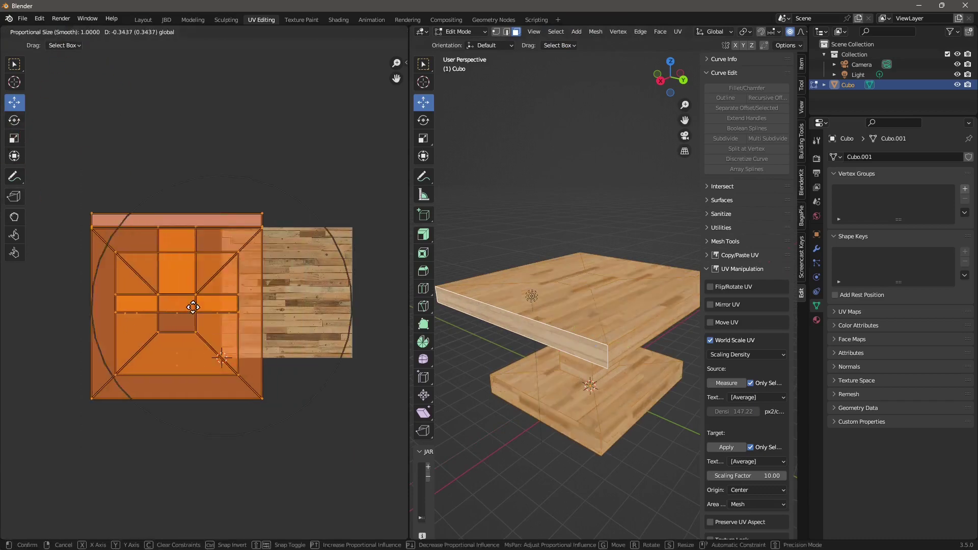
pyautogui.click(156, 318)
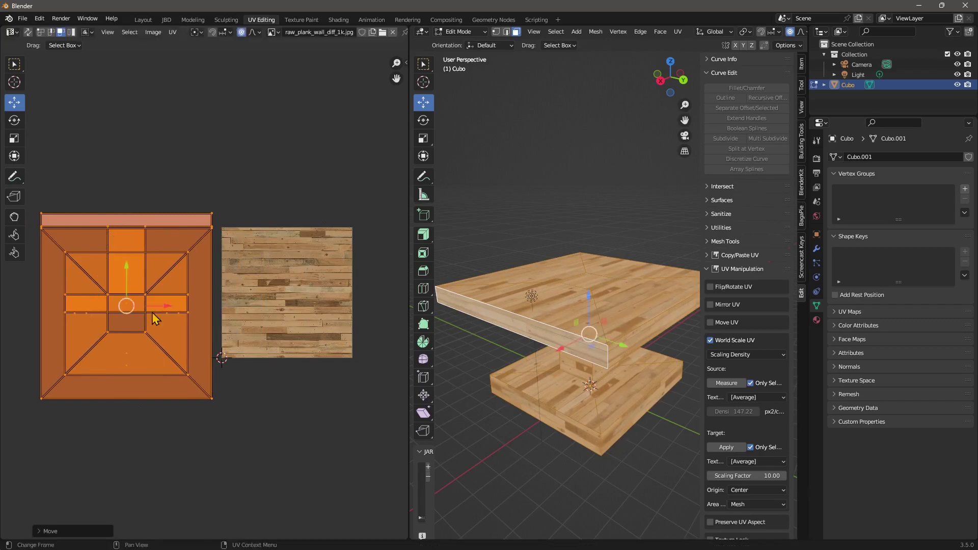
pyautogui.click(286, 210)
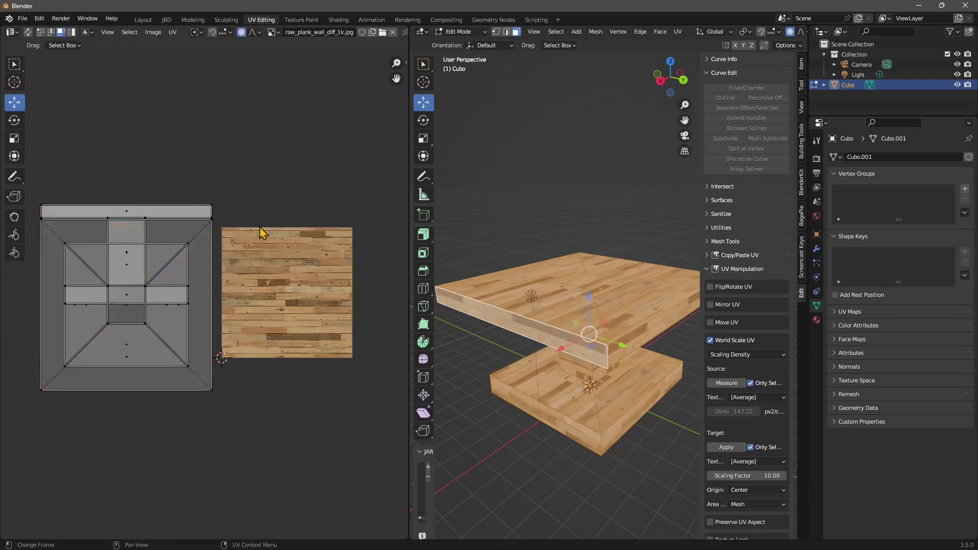
pyautogui.scroll(2, 214, 291)
pyautogui.moveTo(580, 390); pyautogui.dragTo(583, 395, button='middle')
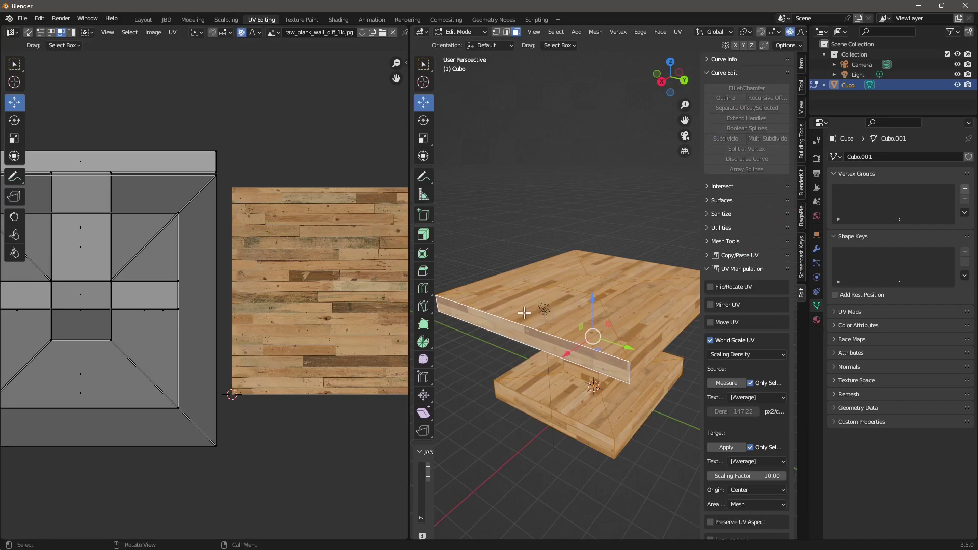
pyautogui.moveTo(556, 356); pyautogui.dragTo(562, 335, button='middle')
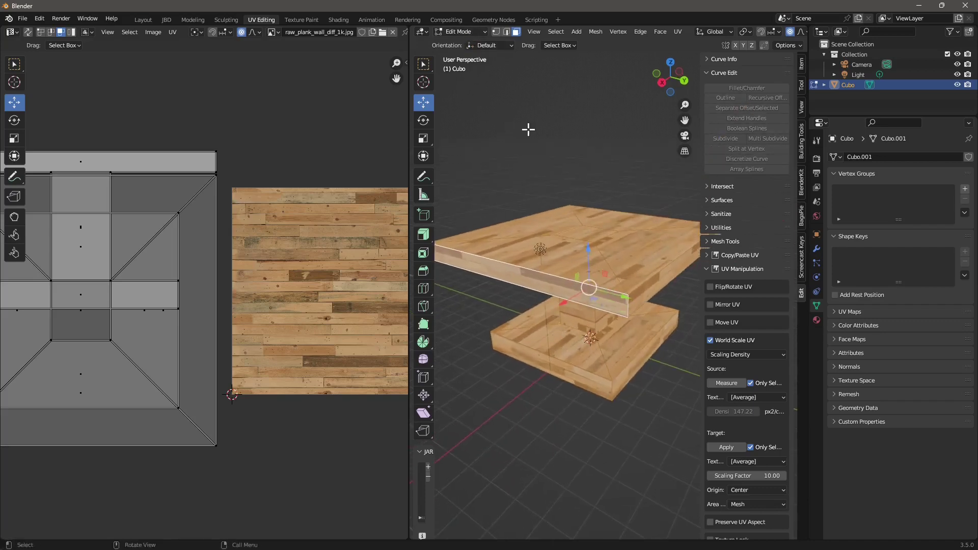
pyautogui.click(556, 31)
pyautogui.press('Escape')
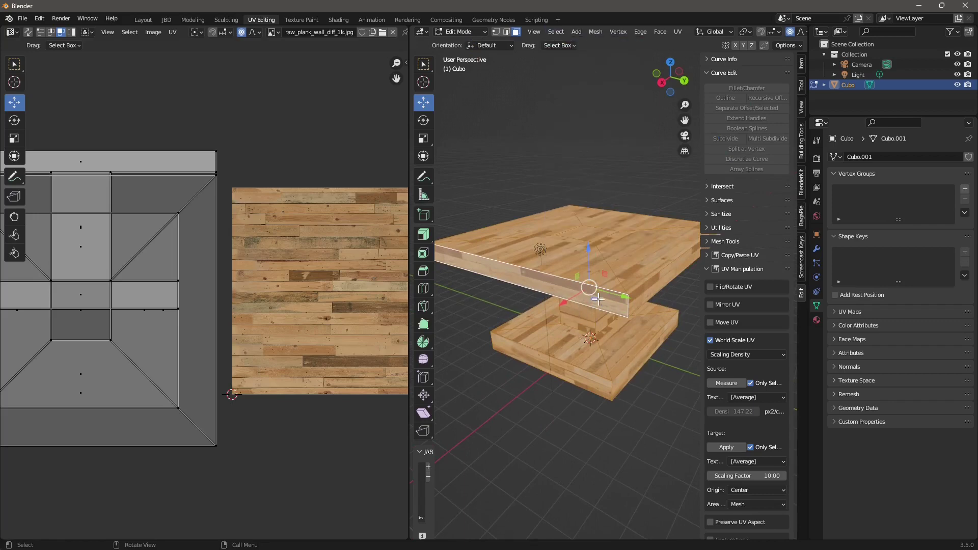